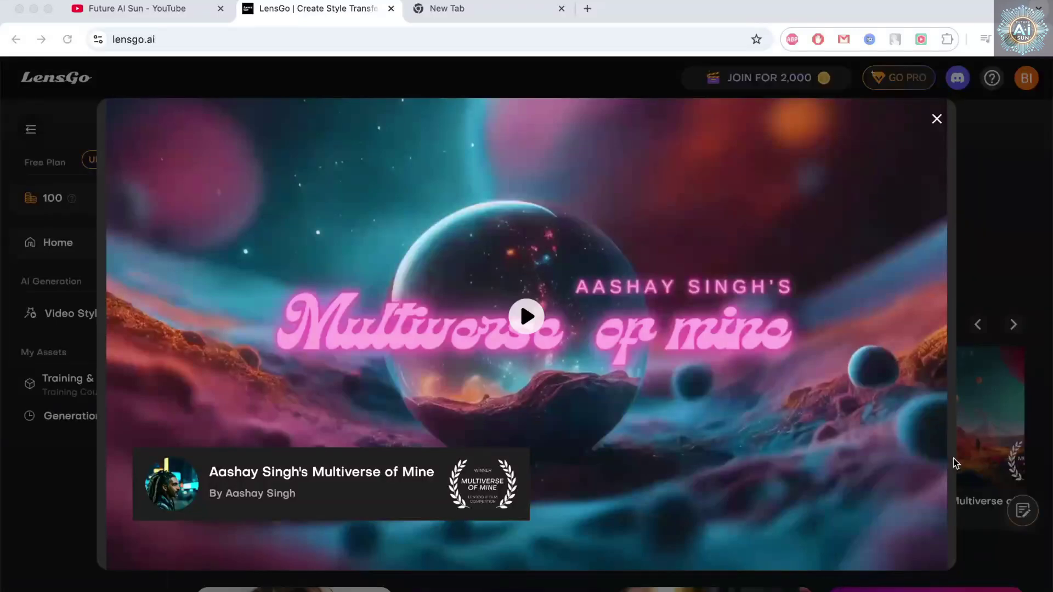
Play the Multiverse of Mine film, skipping to 00:26, 00:37, 01:02 and 01:21, then pause at 01:27.
{"action": "left_click", "coordinate": [545, 322]}
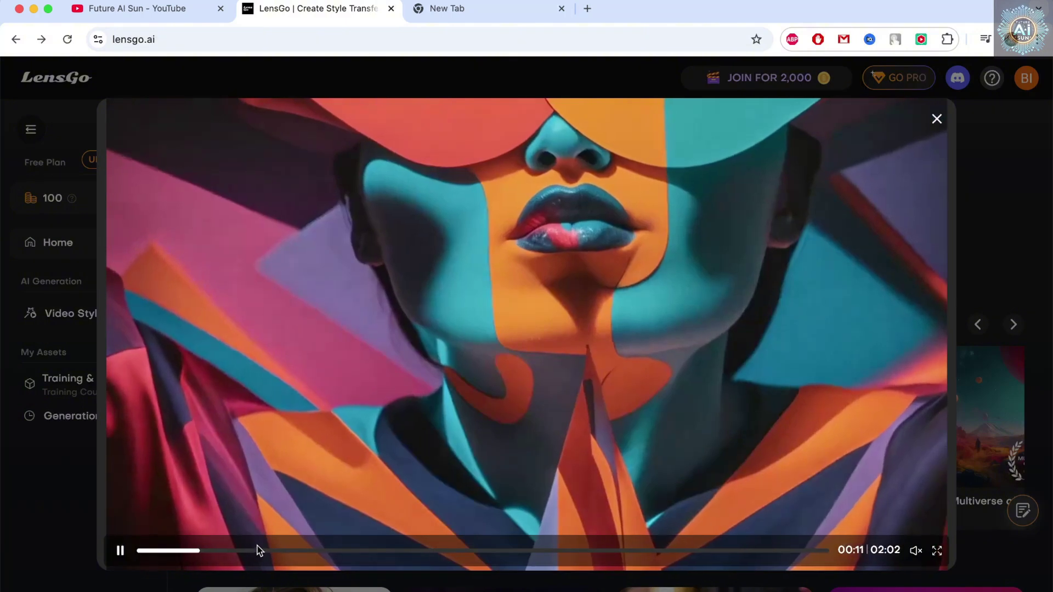
{"action": "left_click", "coordinate": [278, 551]}
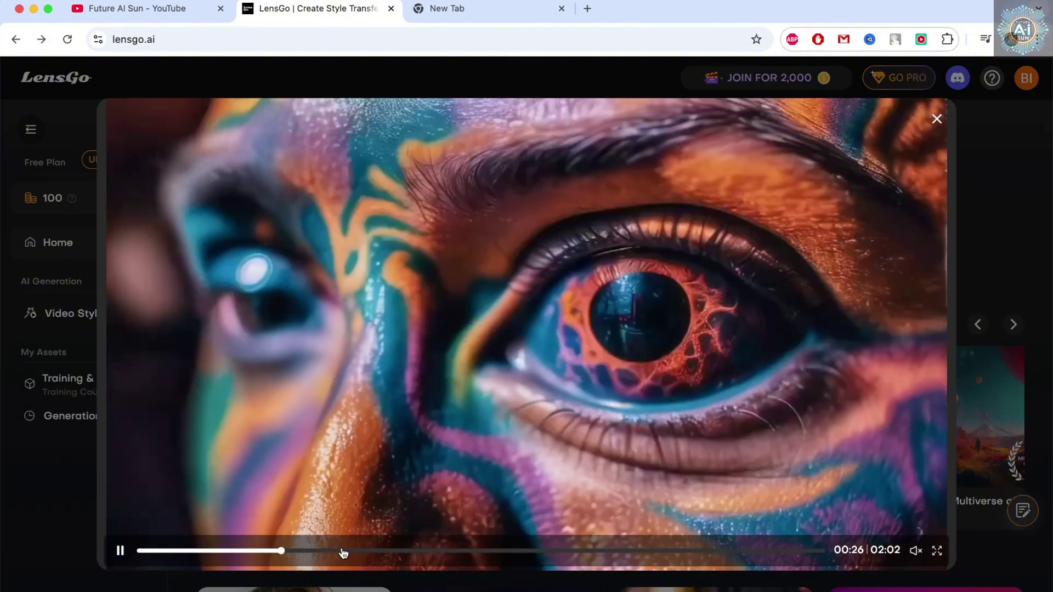
{"action": "left_click", "coordinate": [342, 551]}
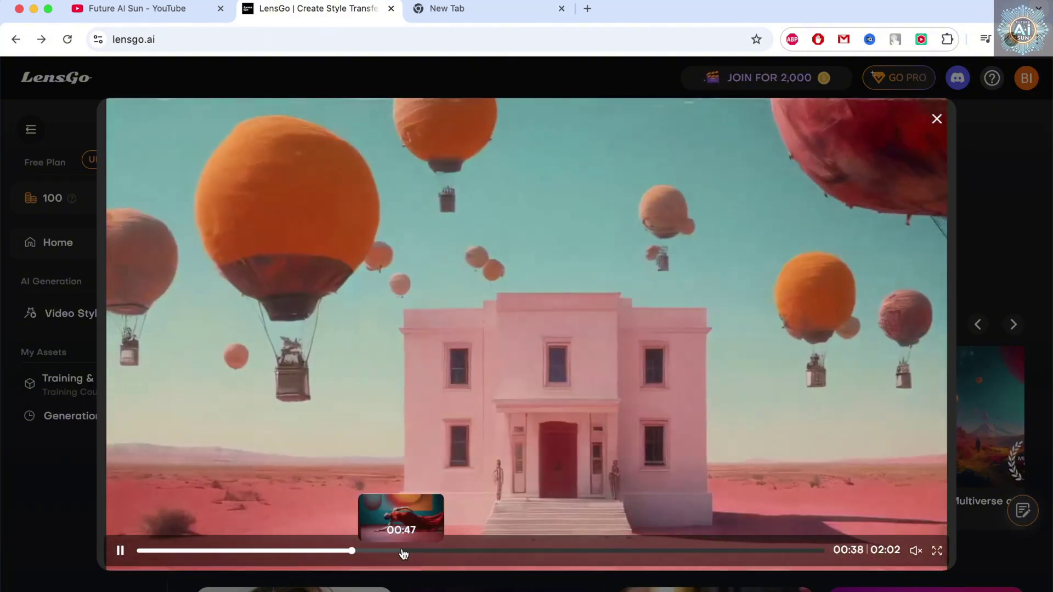
{"action": "left_click", "coordinate": [482, 550]}
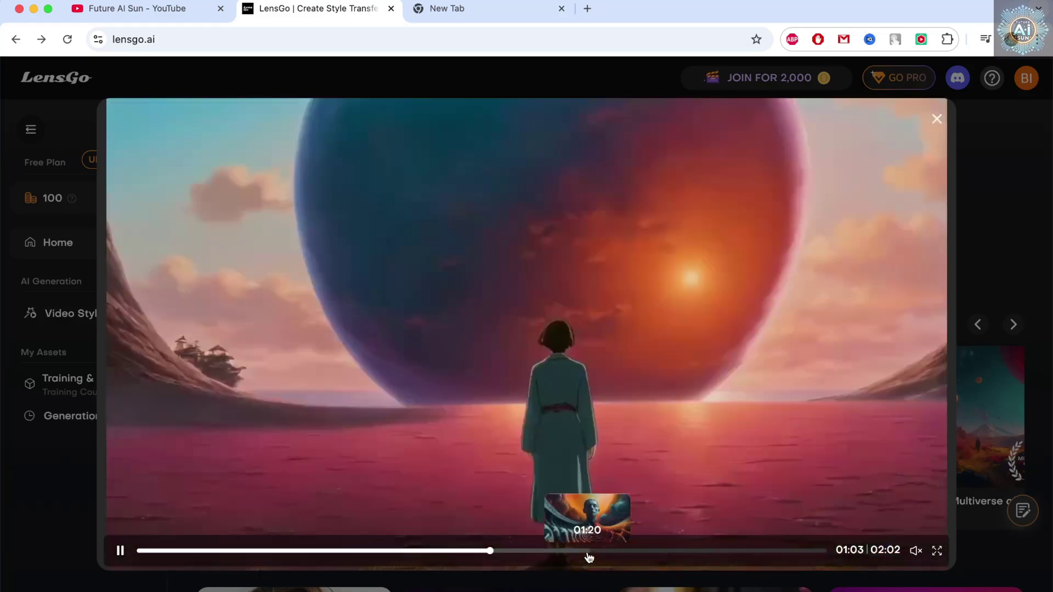
{"action": "left_click", "coordinate": [590, 551]}
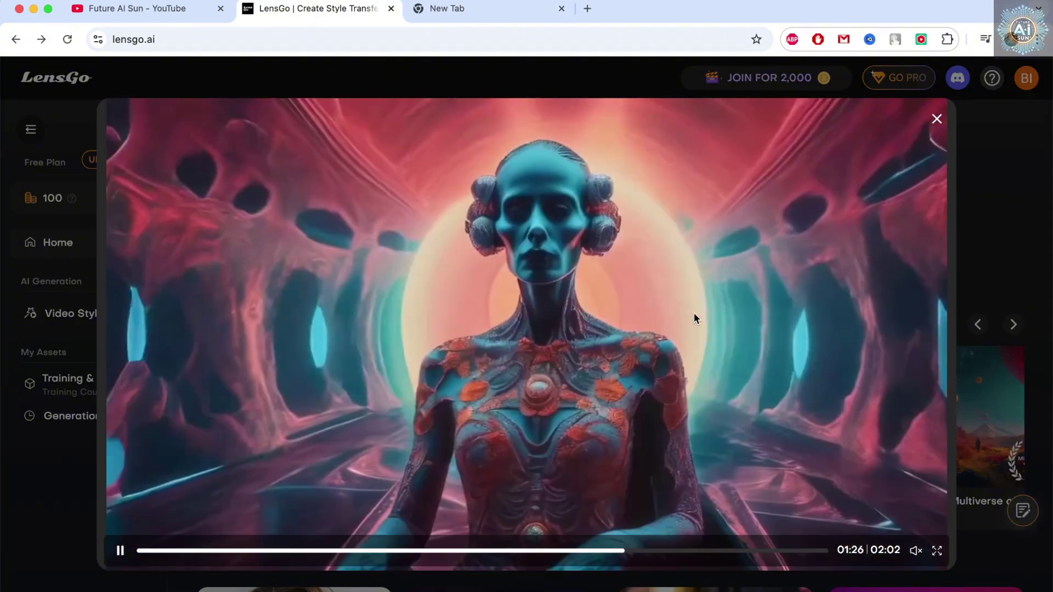
{"action": "left_click", "coordinate": [705, 312]}
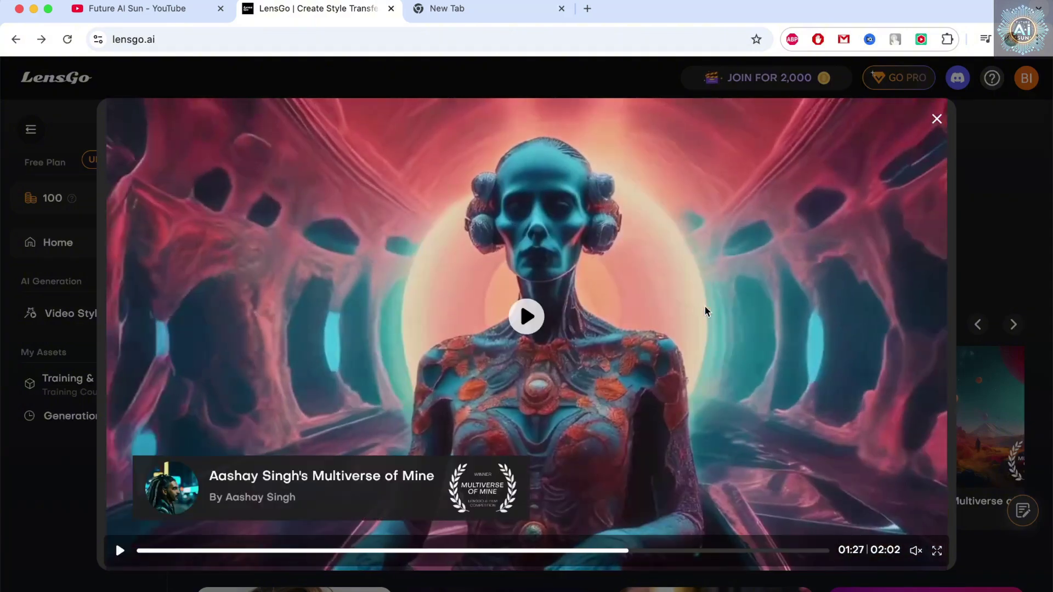
{"action": "left_click", "coordinate": [936, 119]}
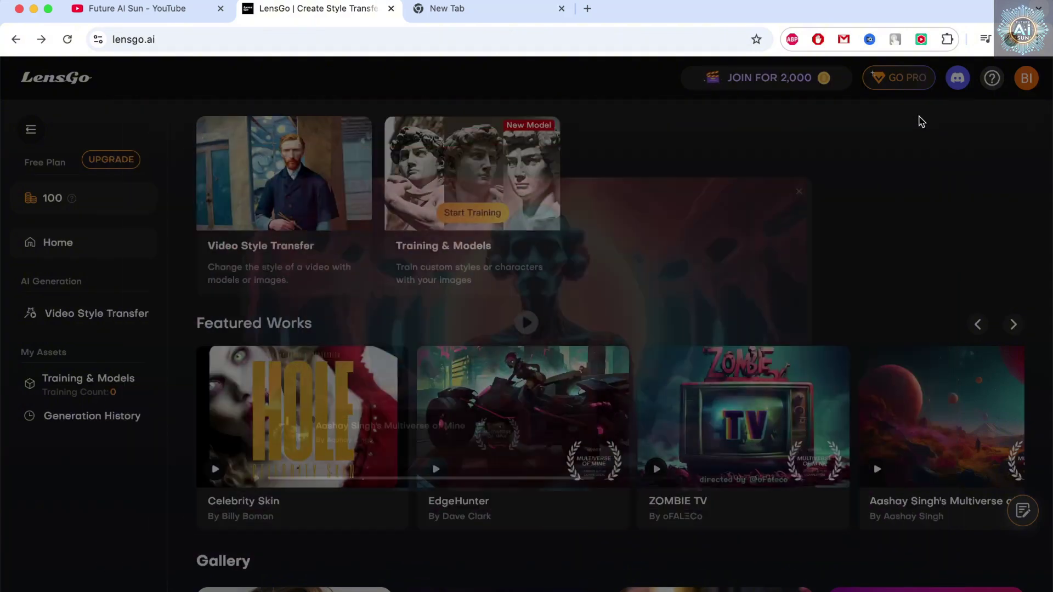
{"action": "left_click", "coordinate": [195, 41]}
{"action": "left_click", "coordinate": [218, 40]}
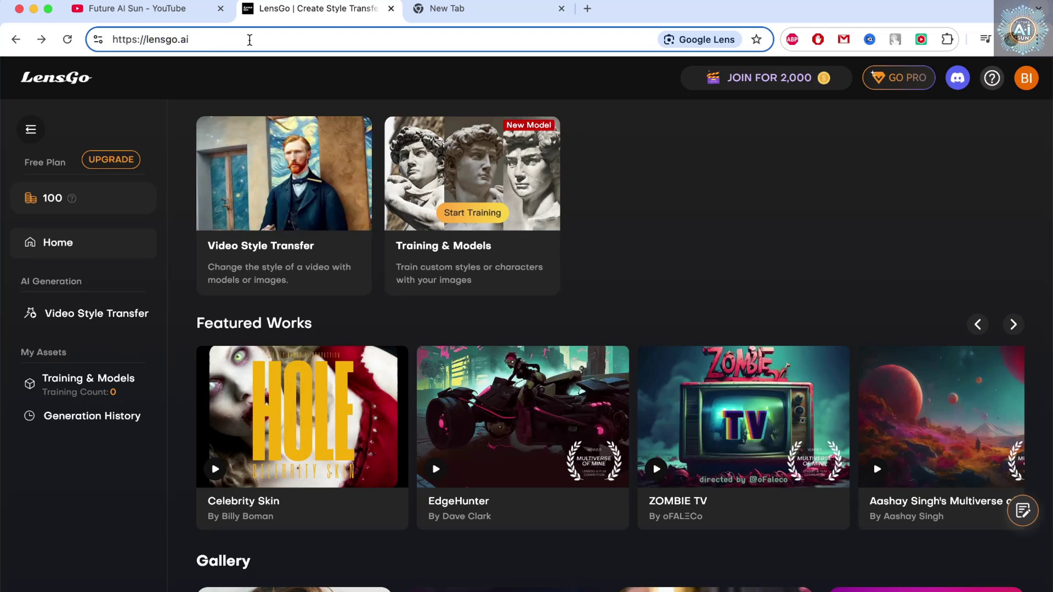
{"action": "left_click_drag", "start_coordinate": [250, 40], "coordinate": [92, 44]}
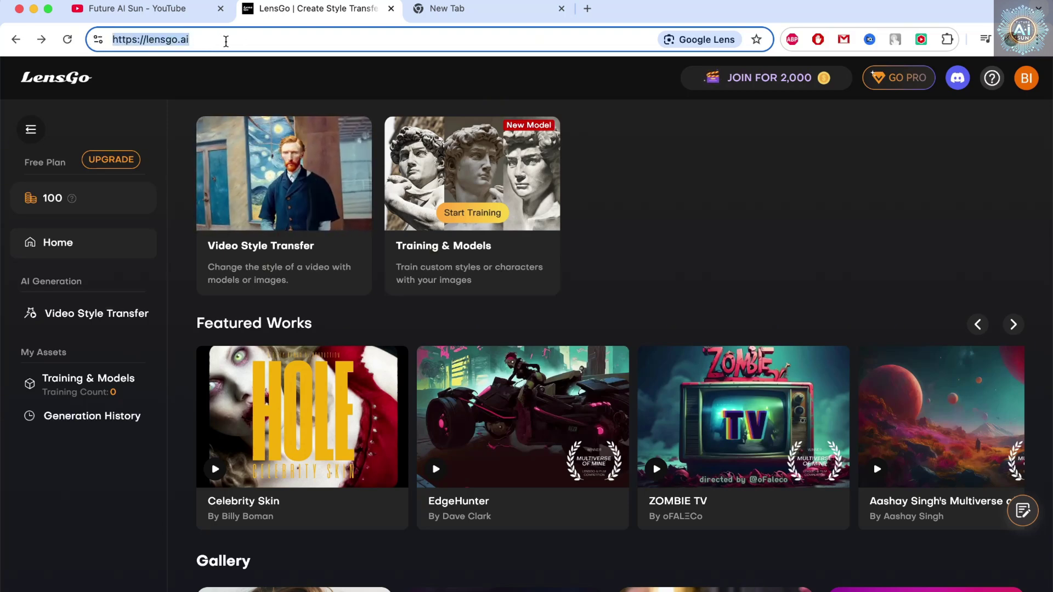
{"action": "mouse_move", "coordinate": [1021, 84]}
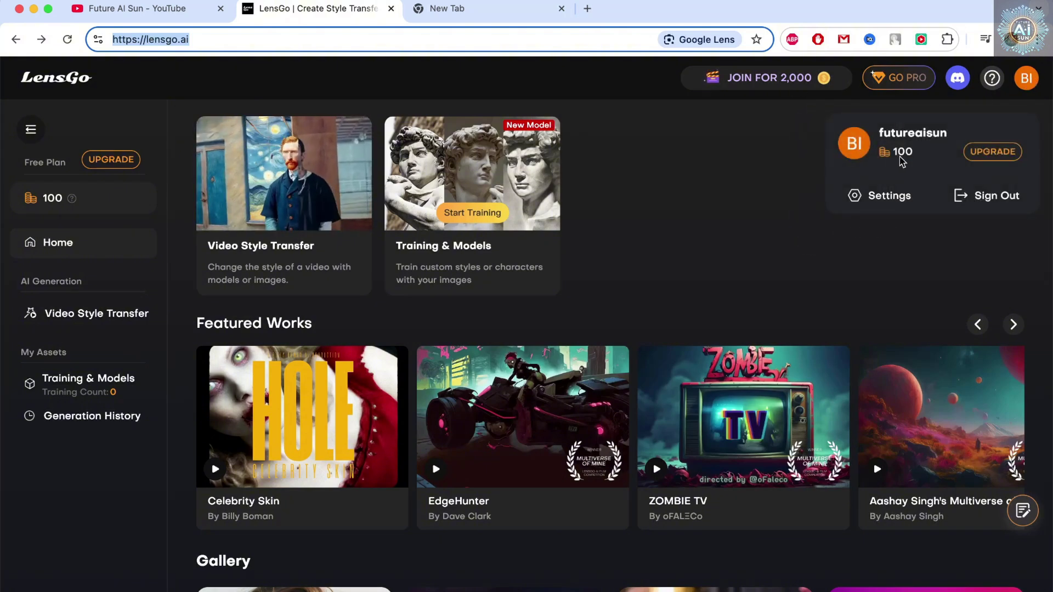
{"action": "left_click", "coordinate": [993, 159]}
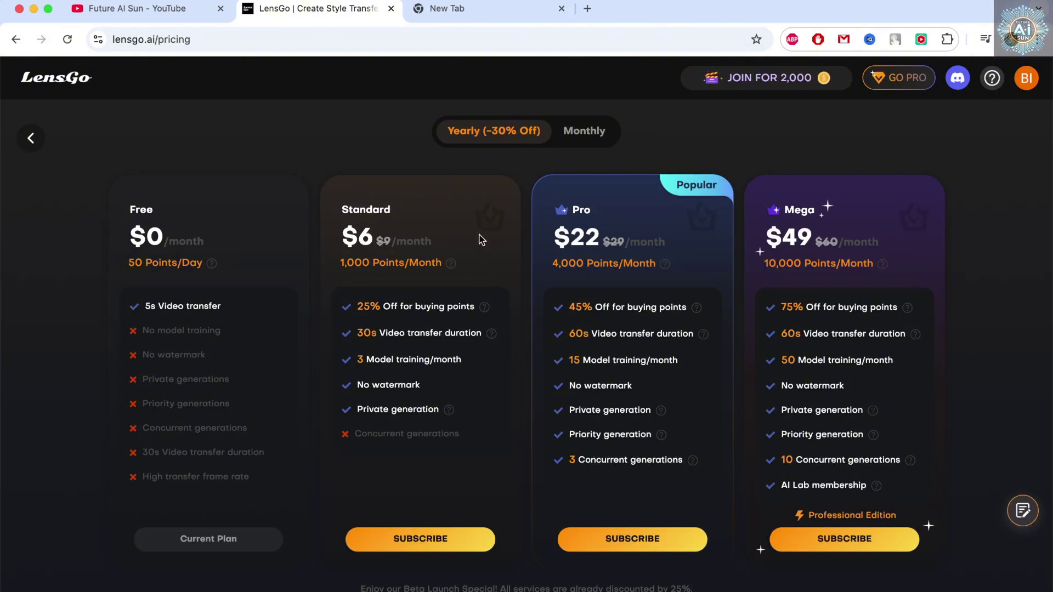
{"action": "left_click", "coordinate": [33, 144]}
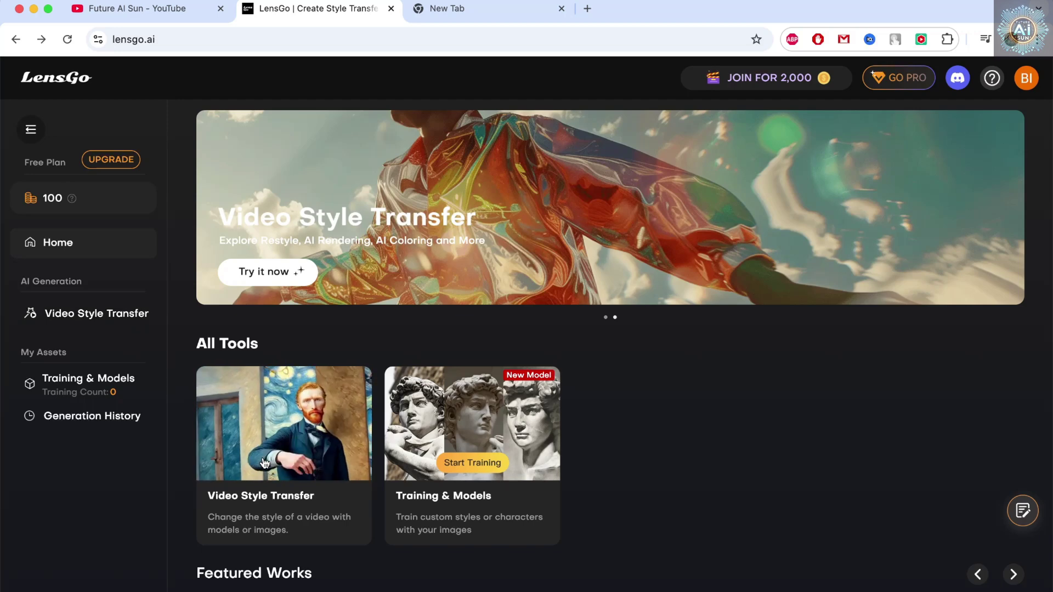
{"action": "scroll", "coordinate": [266, 455], "scroll_direction": "down", "scroll_amount": 1}
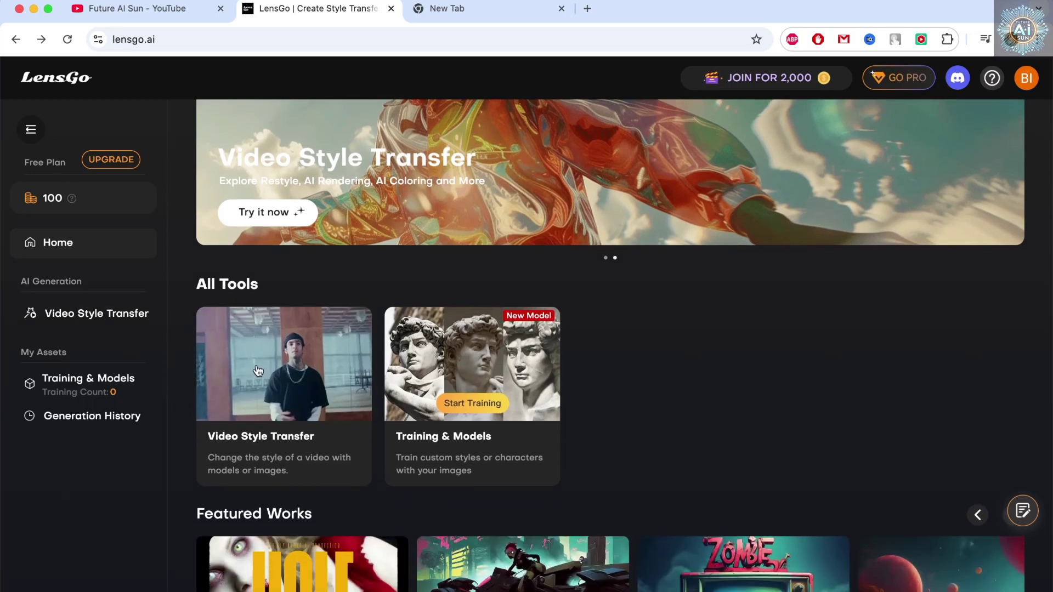
Open Video Style Transfer and its Pixar-row style picker, then start a new browser tab.
{"action": "left_click", "coordinate": [269, 443]}
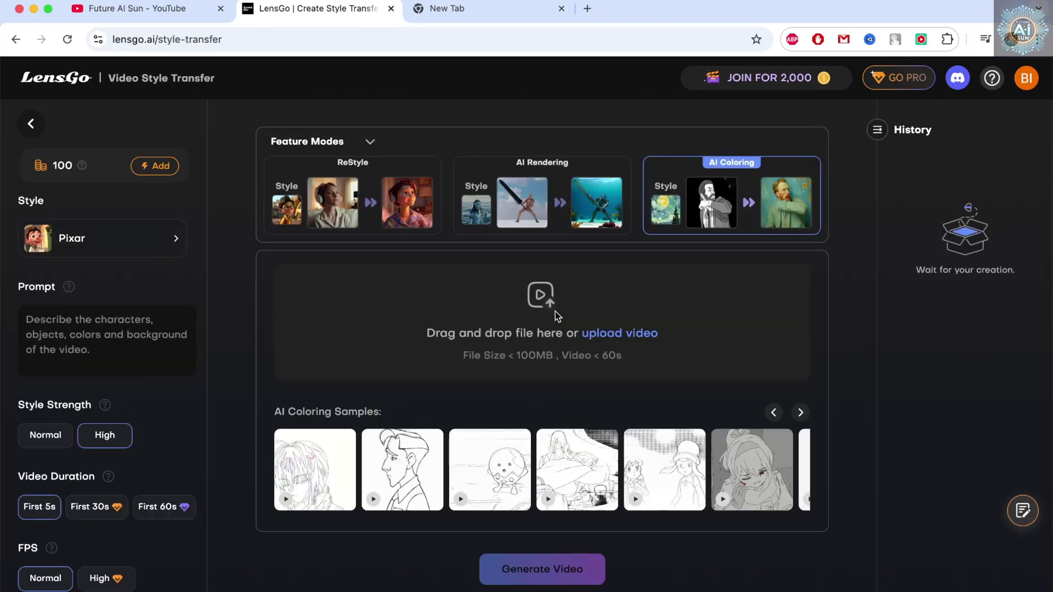
{"action": "left_click", "coordinate": [130, 251]}
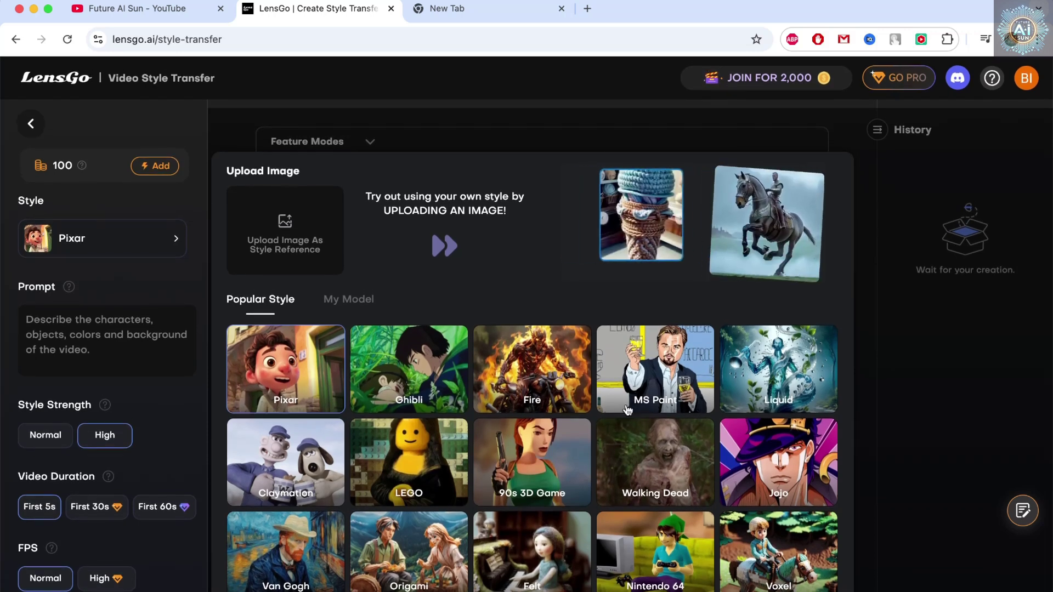
{"action": "left_click", "coordinate": [587, 8]}
Go to invideo.io, open and scroll the Made with love gallery, then return to LensGo.
{"action": "type", "text": "i"}
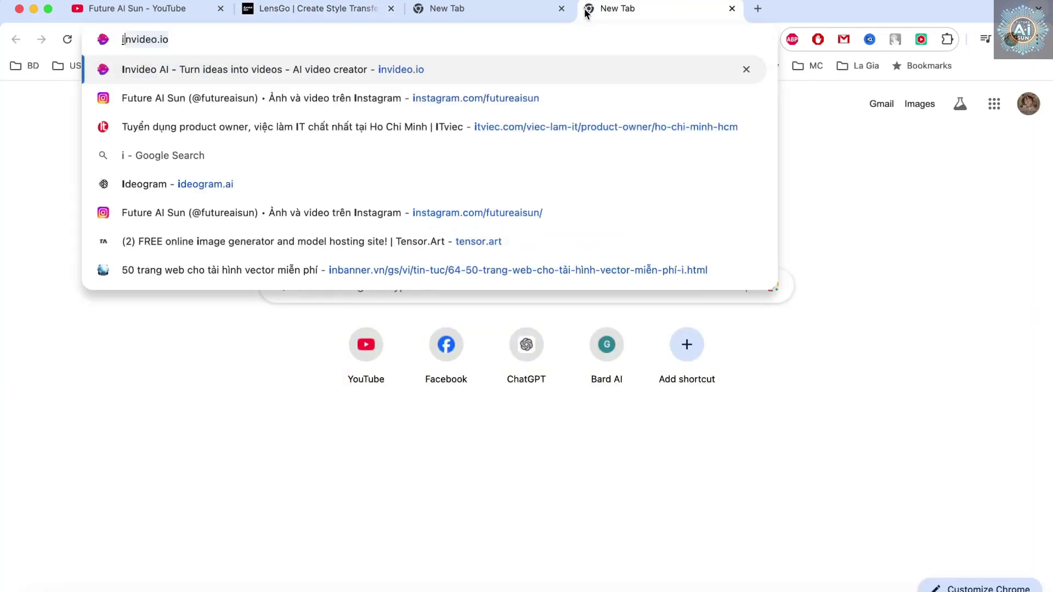
{"action": "type", "text": "n"}
{"action": "key", "text": "Return"}
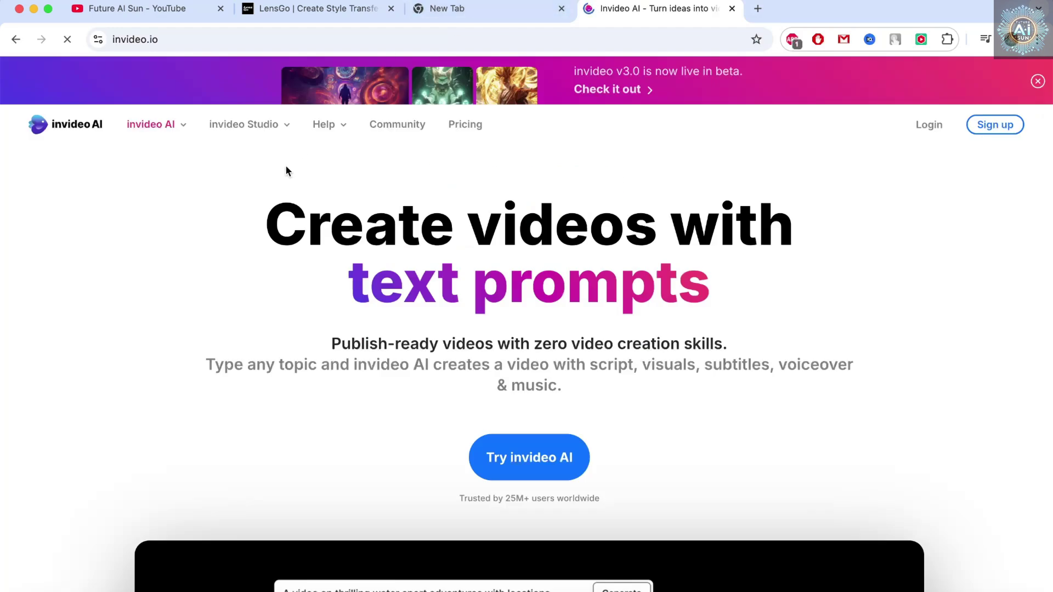
{"action": "left_click", "coordinate": [644, 91]}
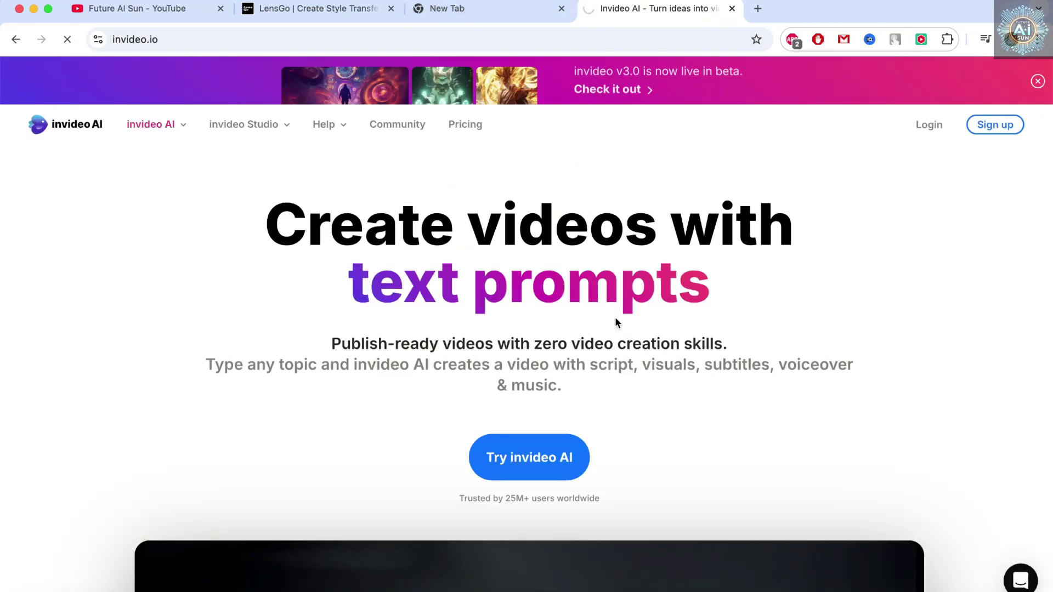
{"action": "scroll", "coordinate": [784, 375], "scroll_direction": "down", "scroll_amount": 7}
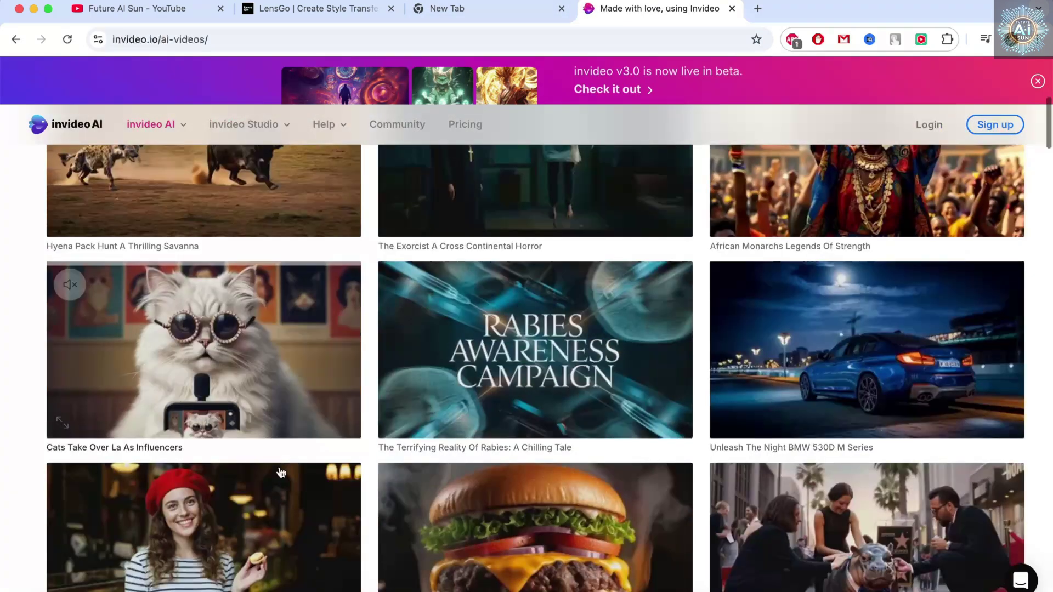
{"action": "scroll", "coordinate": [643, 417], "scroll_direction": "down", "scroll_amount": 12}
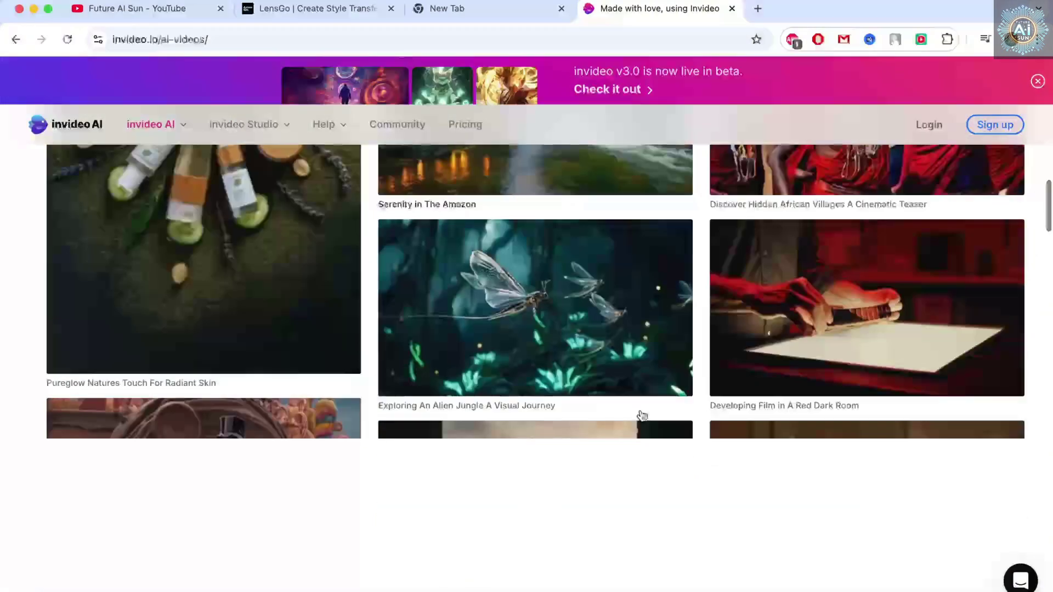
{"action": "scroll", "coordinate": [639, 416], "scroll_direction": "up", "scroll_amount": 20}
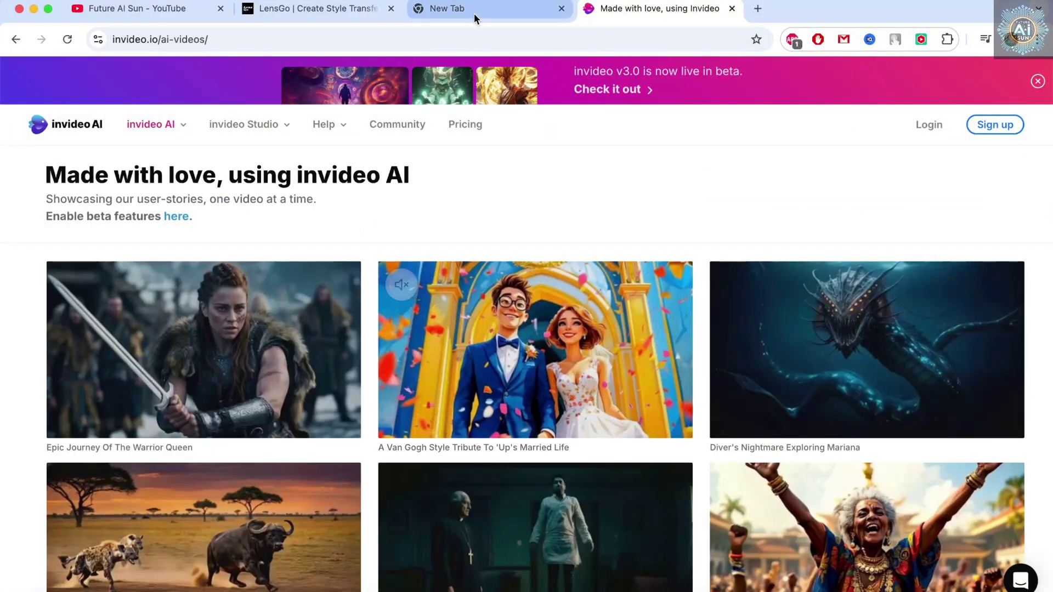
{"action": "left_click", "coordinate": [349, 12]}
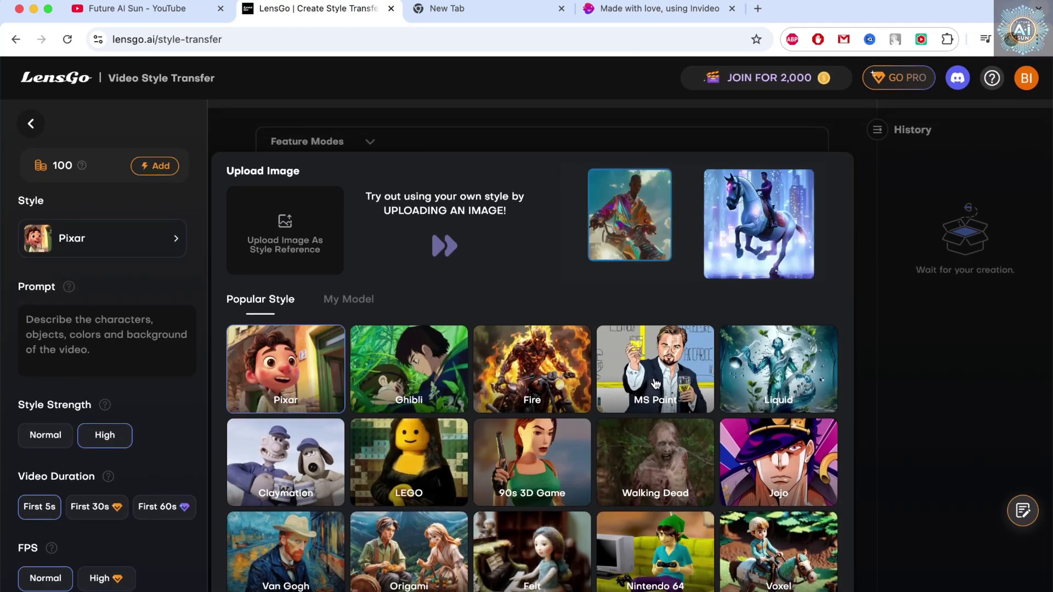
Pick the LEGO style, upload cat and baby.mp4, view the Go Pro plans, then return to invideo.
{"action": "left_click", "coordinate": [401, 472]}
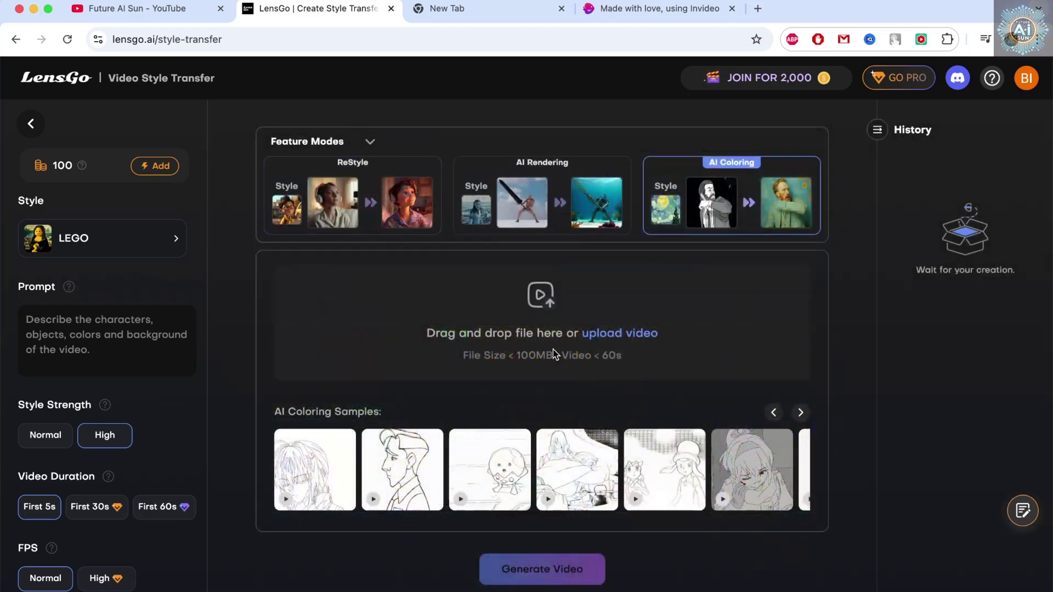
{"action": "left_click", "coordinate": [626, 332]}
{"action": "left_click", "coordinate": [409, 220]}
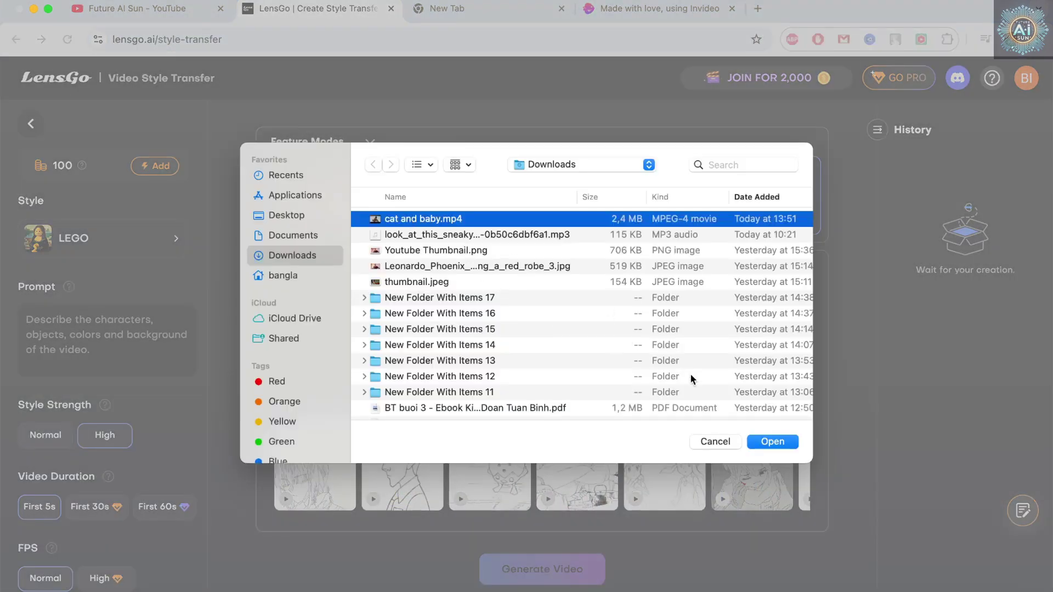
{"action": "left_click", "coordinate": [758, 441]}
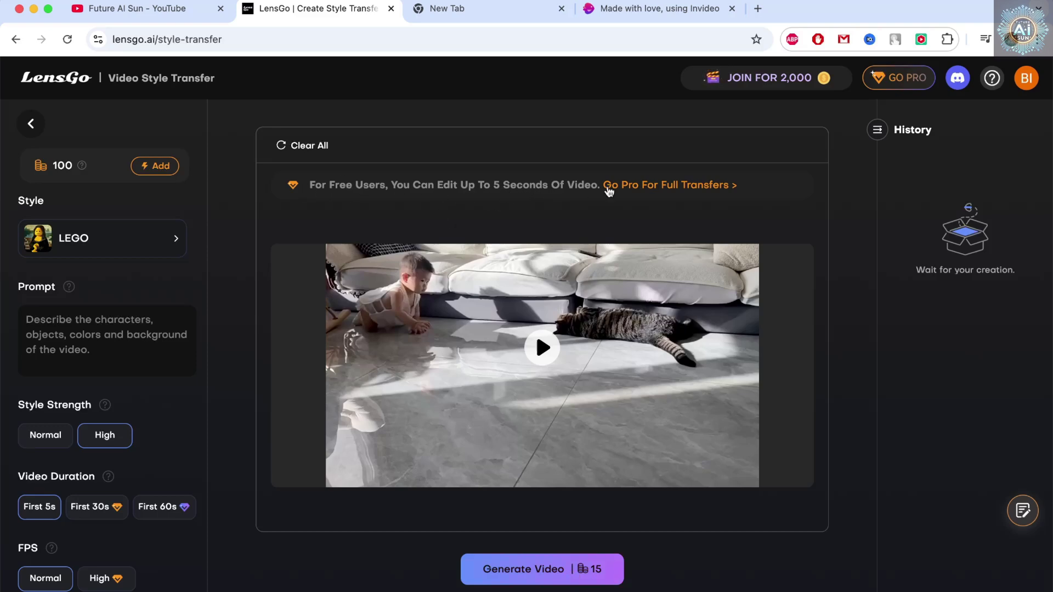
{"action": "left_click", "coordinate": [707, 186]}
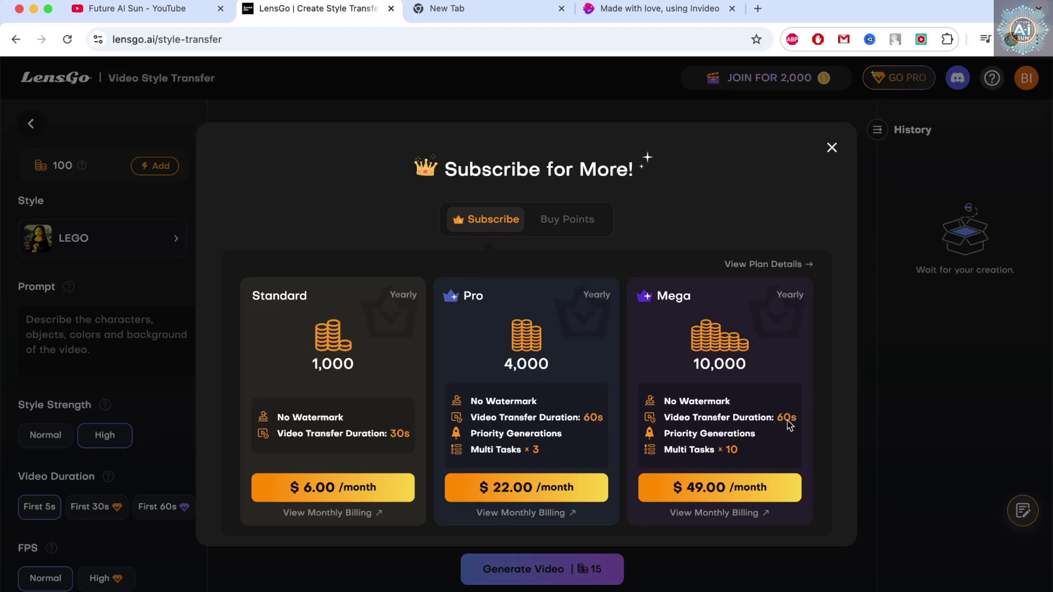
{"action": "left_click", "coordinate": [630, 9]}
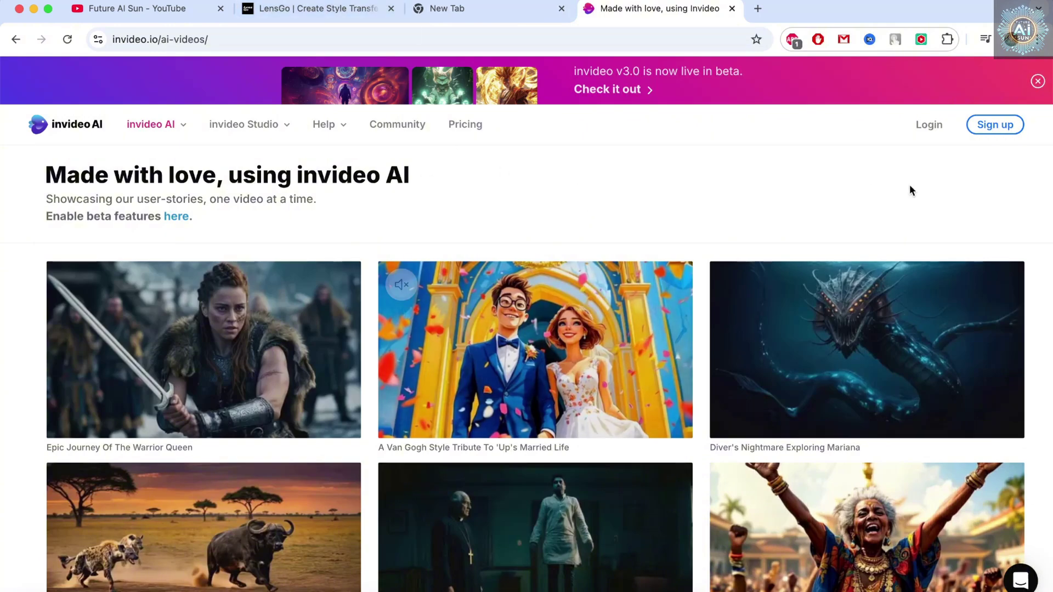
Compare invideo AI's yearly pricing with LensGo's Standard $6, Pro $22 and Mega $49 plans.
{"action": "left_click", "coordinate": [466, 126]}
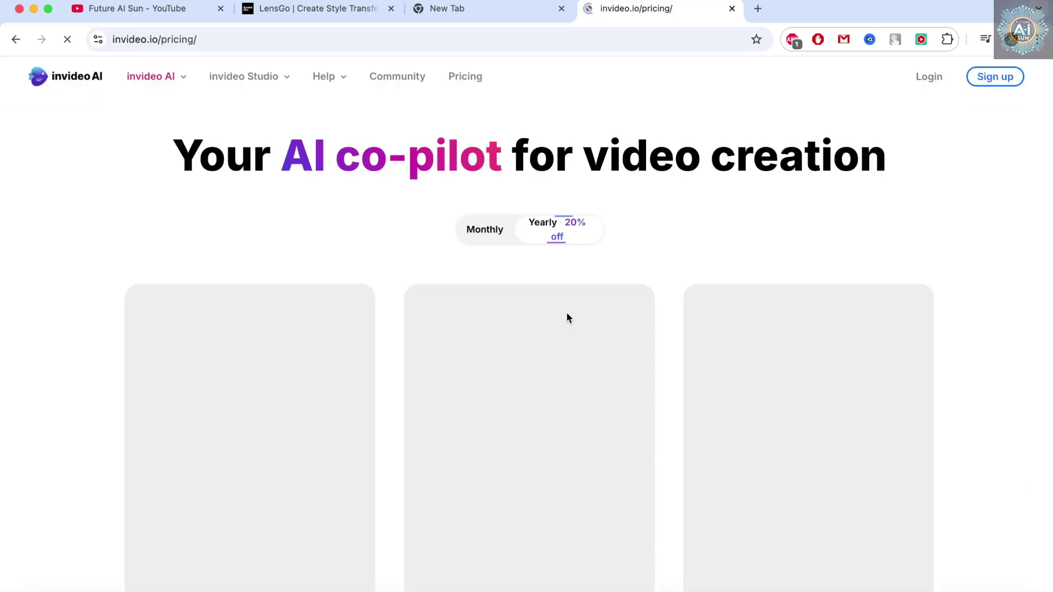
{"action": "scroll", "coordinate": [570, 302], "scroll_direction": "down", "scroll_amount": 5}
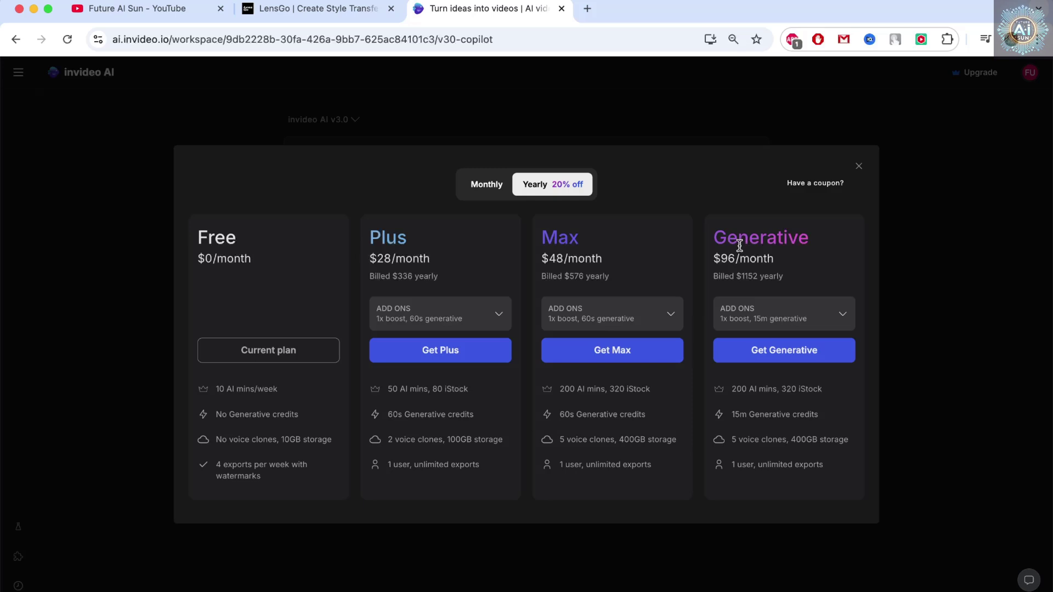
{"action": "left_click", "coordinate": [316, 16]}
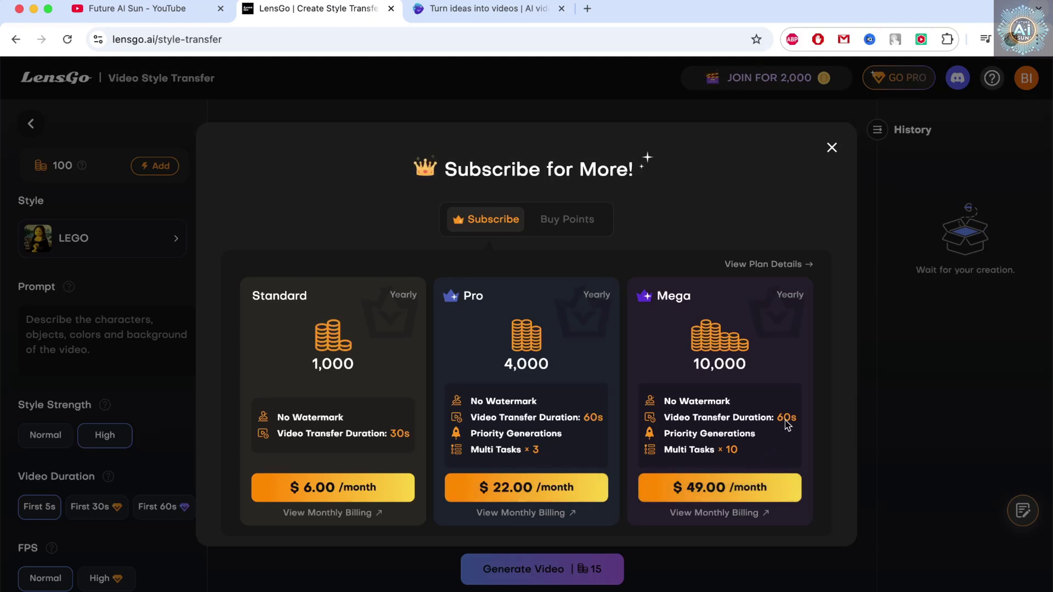
{"action": "left_click", "coordinate": [477, 21]}
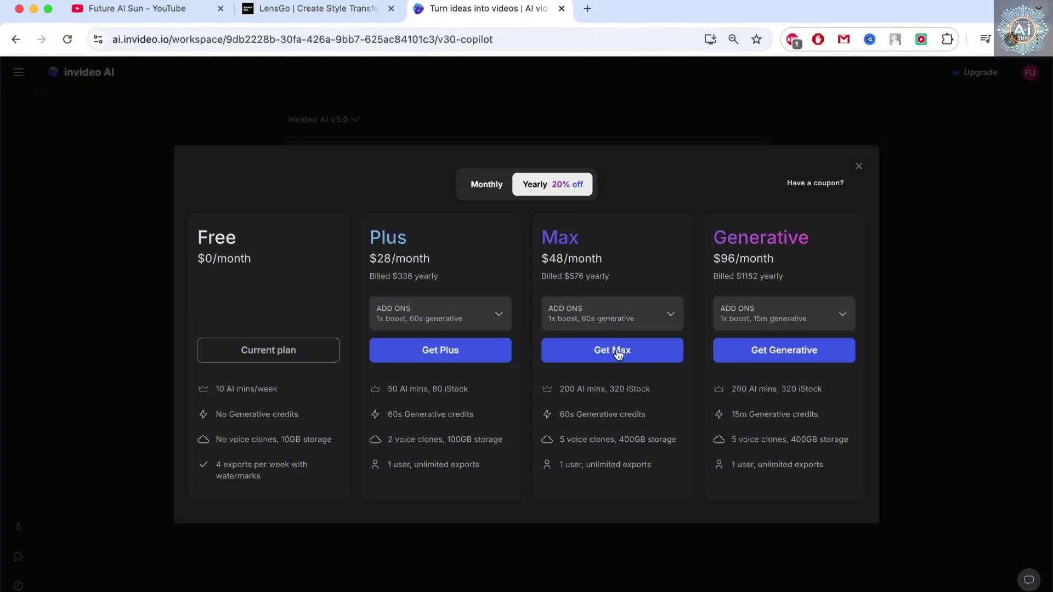
{"action": "left_click", "coordinate": [320, 9]}
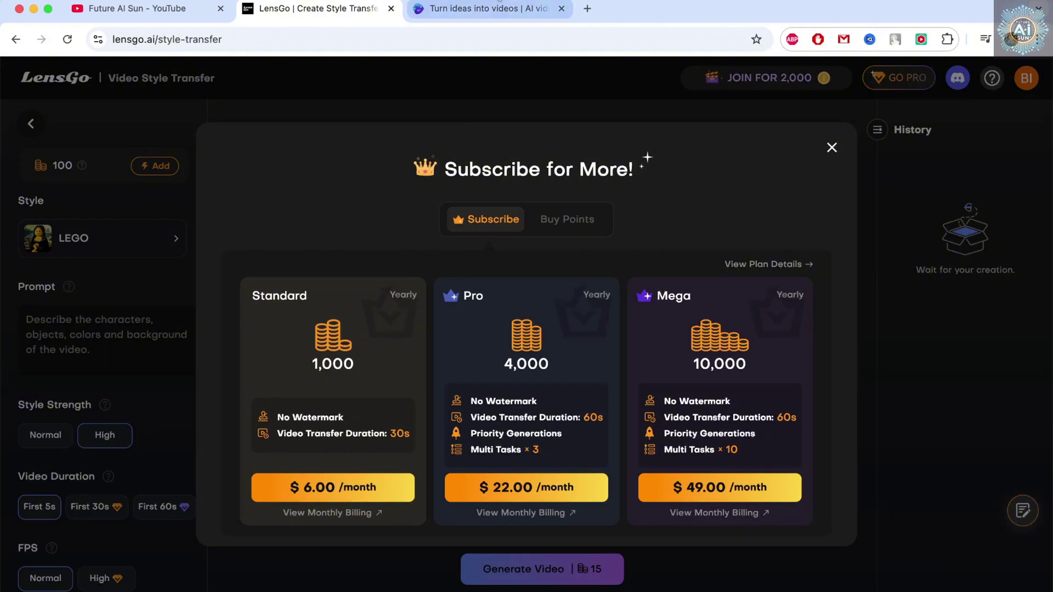
Check LensGo's Buy Points packs, then view invideo's Plus $28, Max $48 and Generative $96 plans.
{"action": "left_click", "coordinate": [567, 225]}
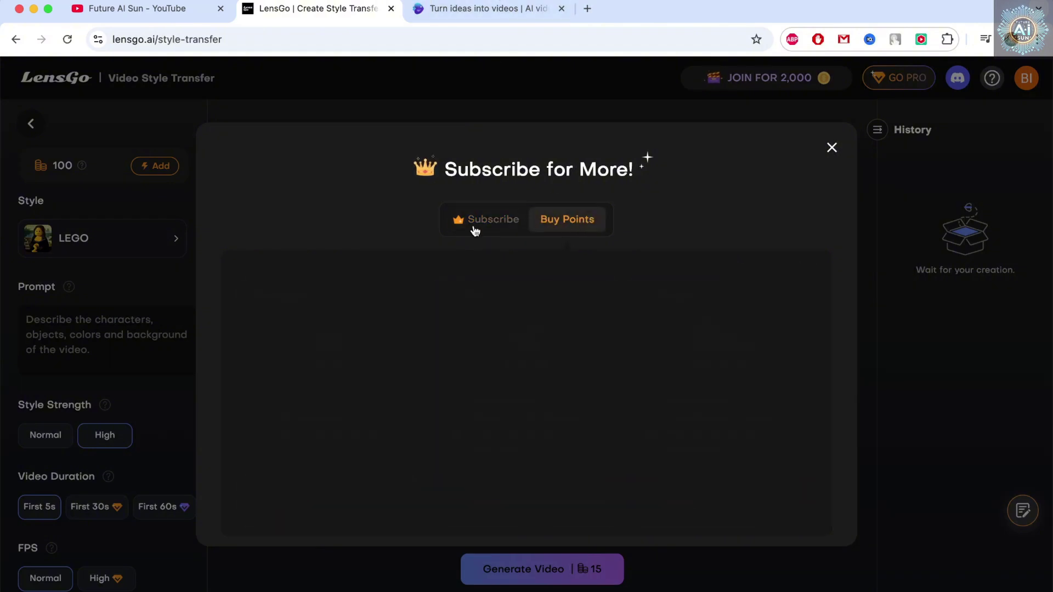
{"action": "left_click", "coordinate": [475, 229]}
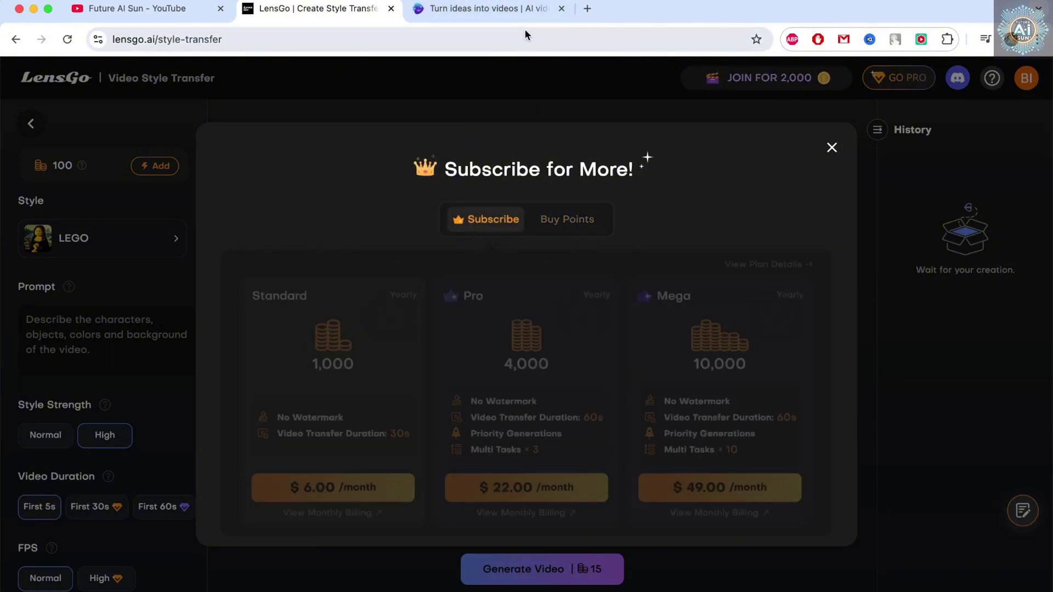
{"action": "left_click", "coordinate": [493, 11]}
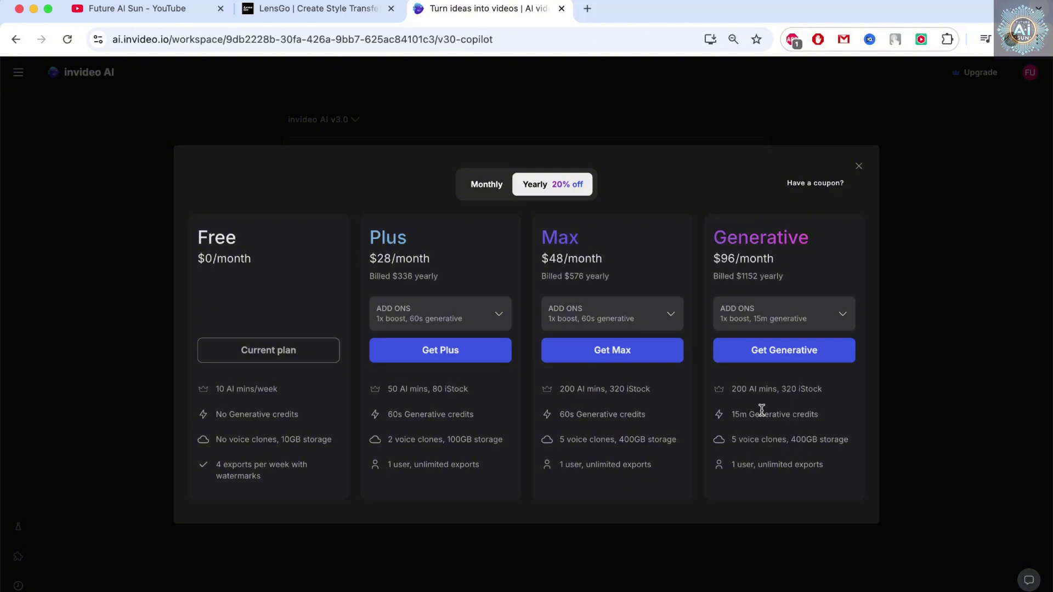
Expand the ADD ONS options on the Generative and Max plan cards.
{"action": "left_click", "coordinate": [844, 315]}
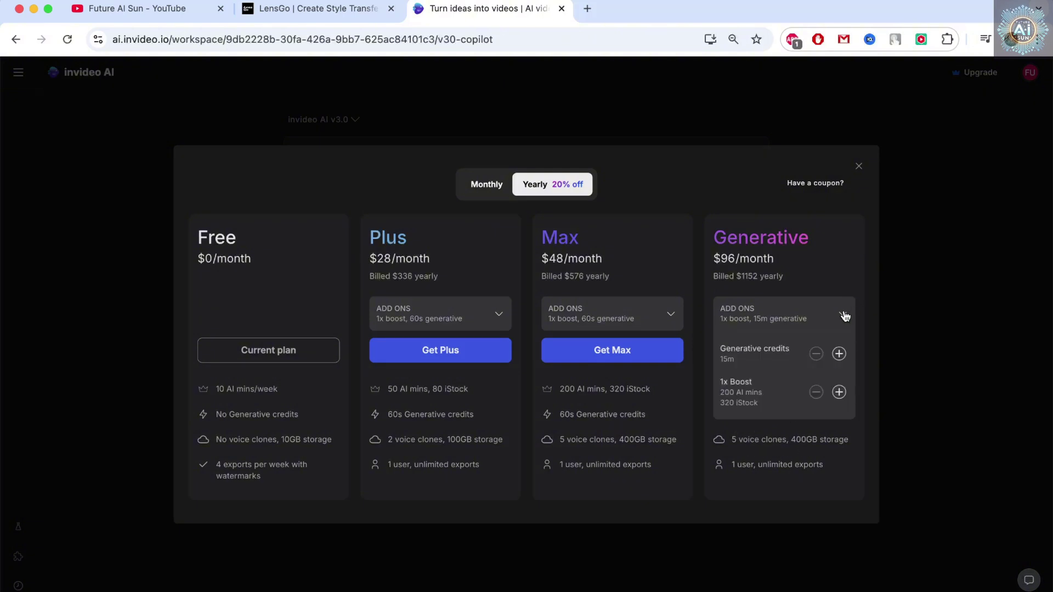
{"action": "left_click", "coordinate": [844, 315]}
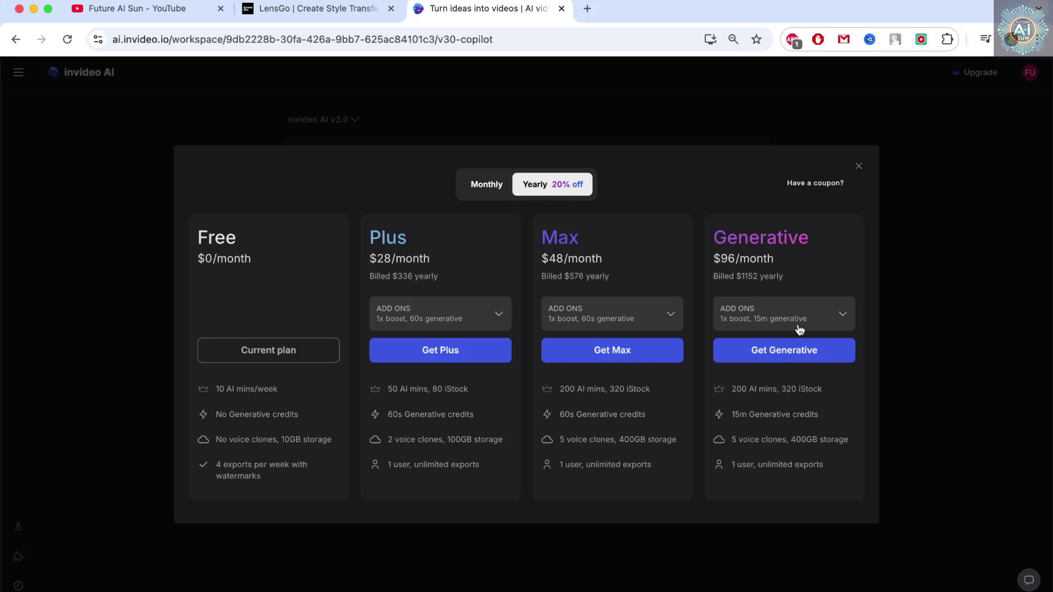
{"action": "left_click", "coordinate": [825, 321]}
{"action": "left_click", "coordinate": [818, 322]}
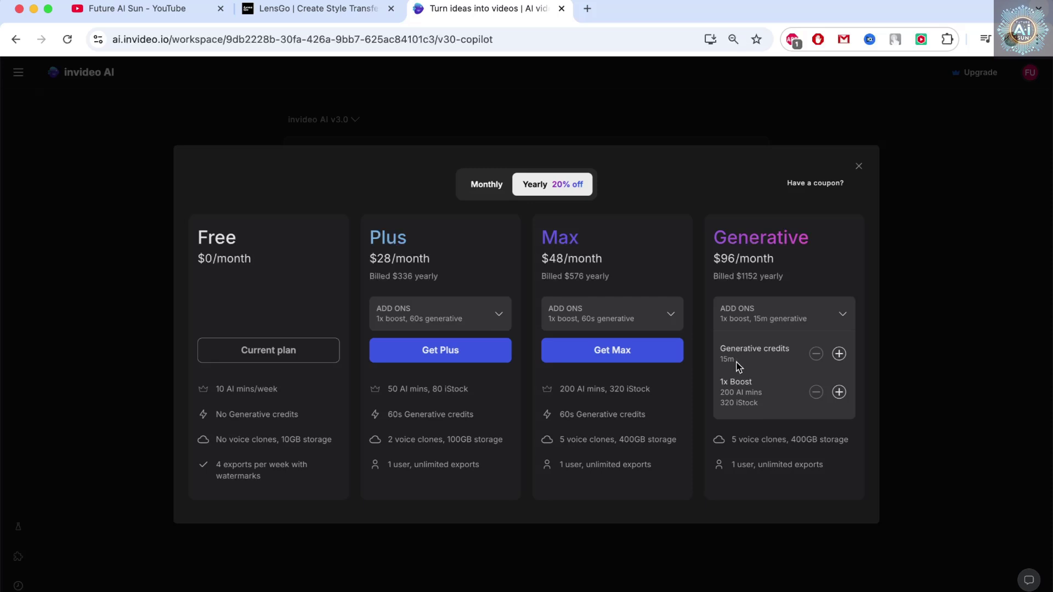
{"action": "left_click", "coordinate": [668, 325]}
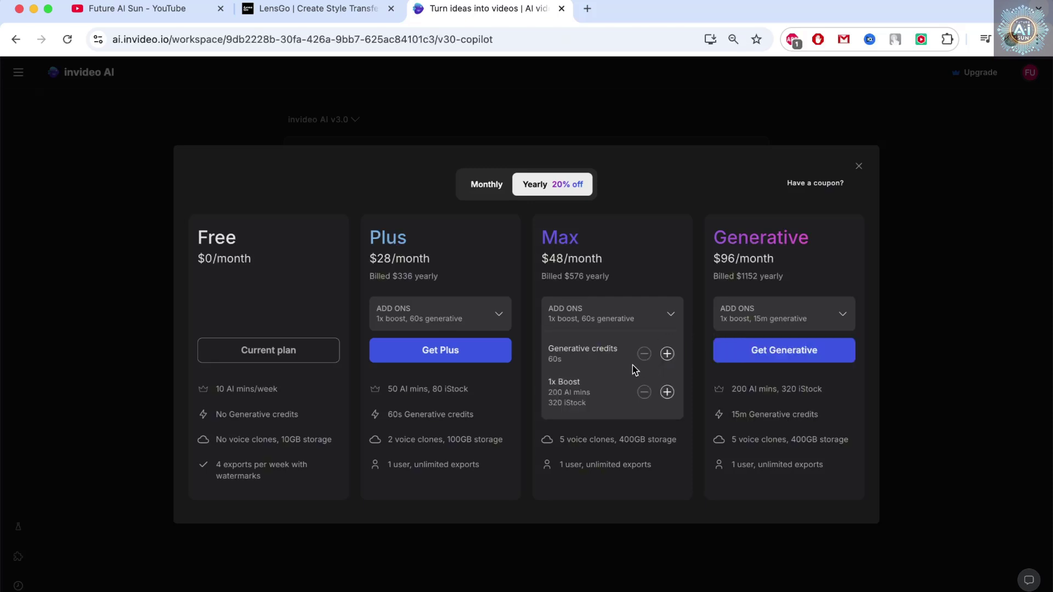
Highlight the Generative plan's name and price, then return to LensGo's subscription plans.
{"action": "double_click", "coordinate": [832, 255]}
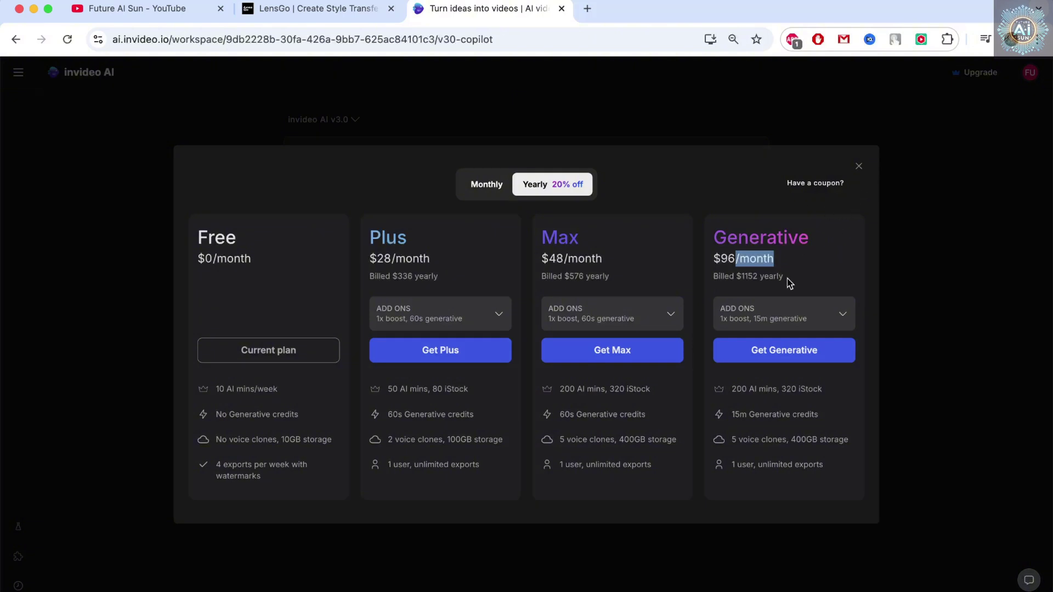
{"action": "left_click", "coordinate": [714, 245]}
{"action": "left_click_drag", "start_coordinate": [713, 237], "coordinate": [817, 272]}
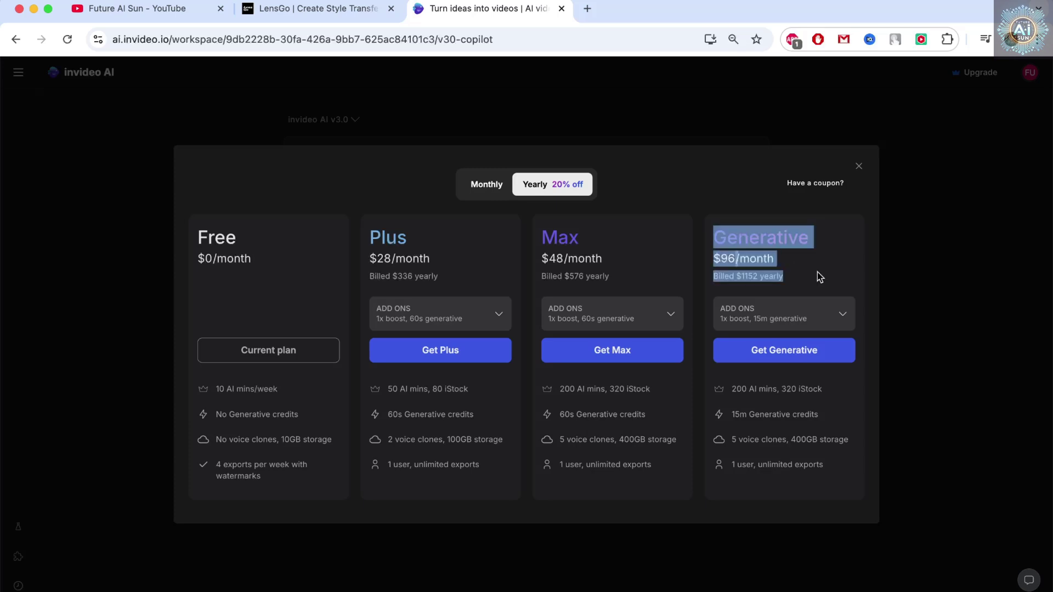
{"action": "left_click", "coordinate": [826, 278]}
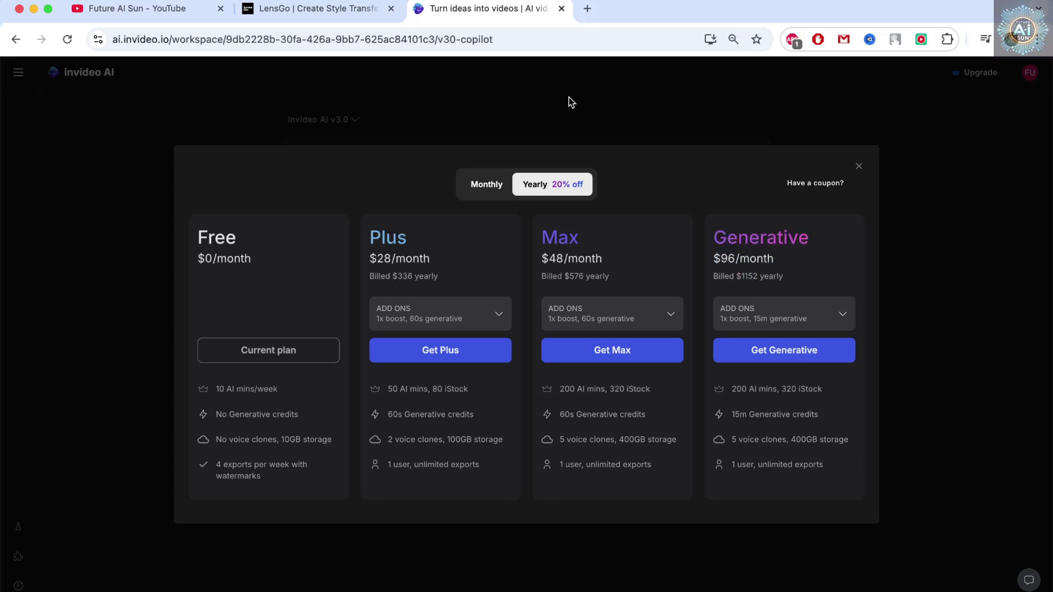
{"action": "left_click", "coordinate": [279, 8]}
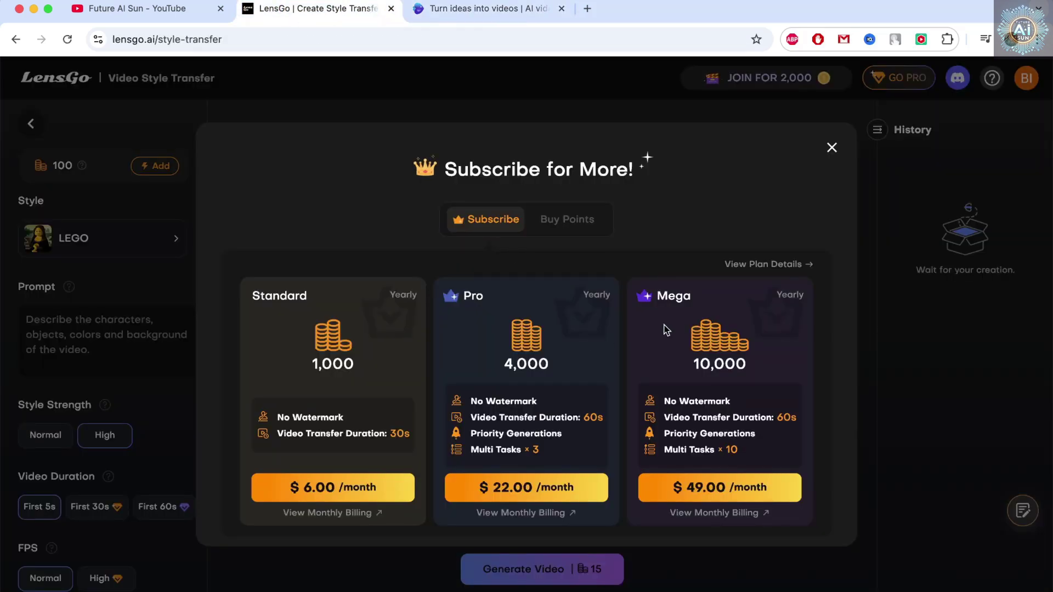
Generate the LEGO-style clip for 15 points, then switch to ReStyle mode and browse its samples.
{"action": "left_click", "coordinate": [832, 149]}
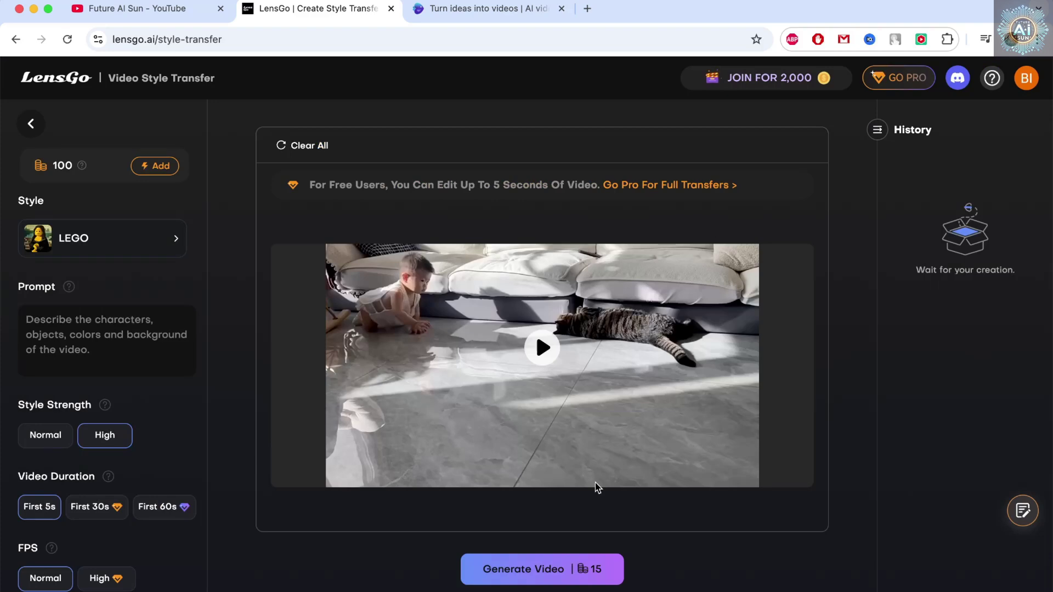
{"action": "left_click", "coordinate": [535, 572]}
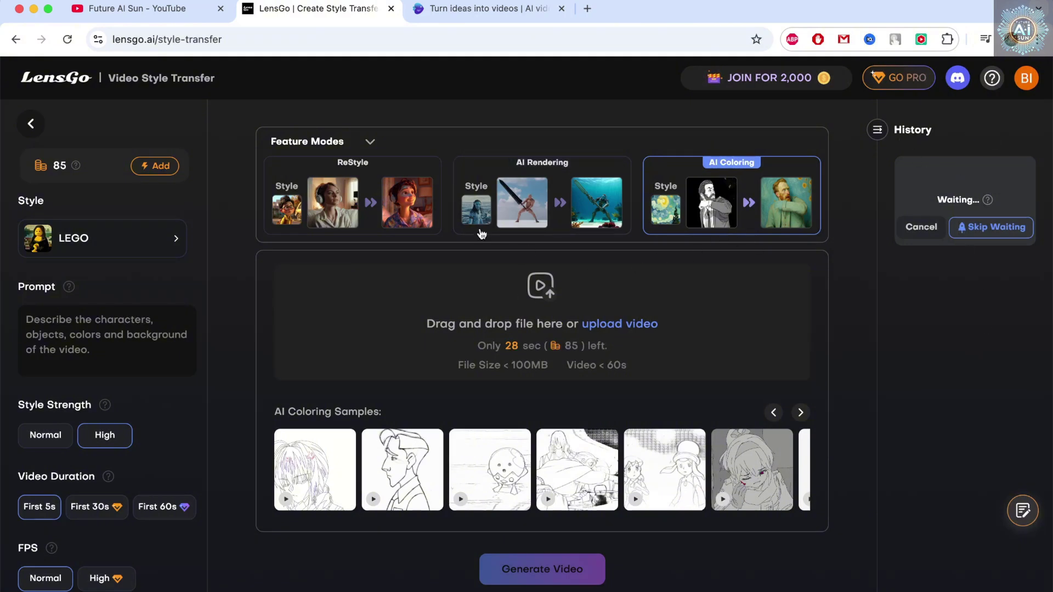
{"action": "left_click", "coordinate": [491, 202]}
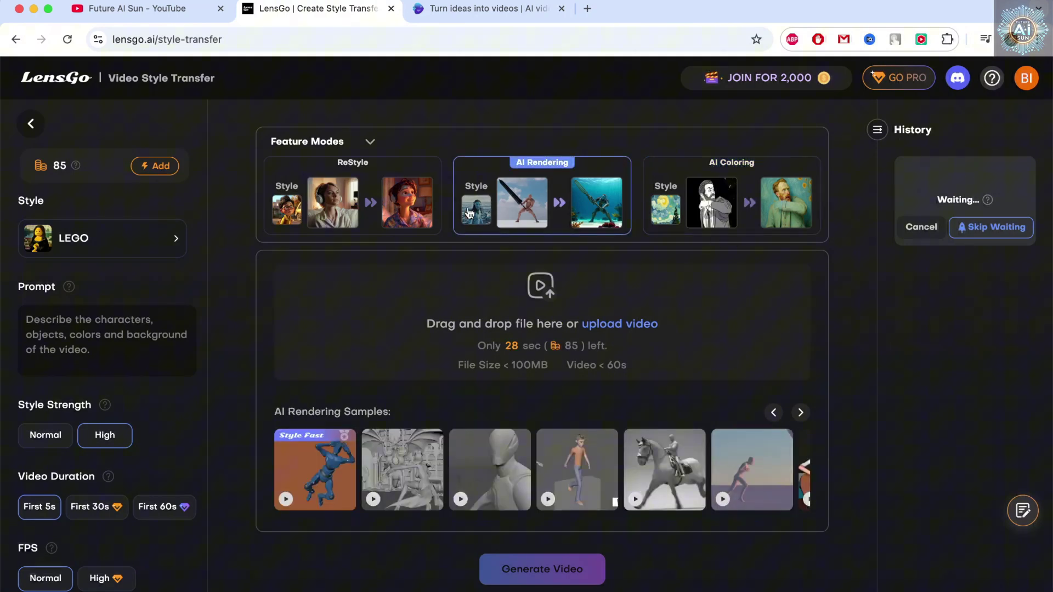
{"action": "left_click", "coordinate": [321, 230]}
{"action": "mouse_move", "coordinate": [551, 489]}
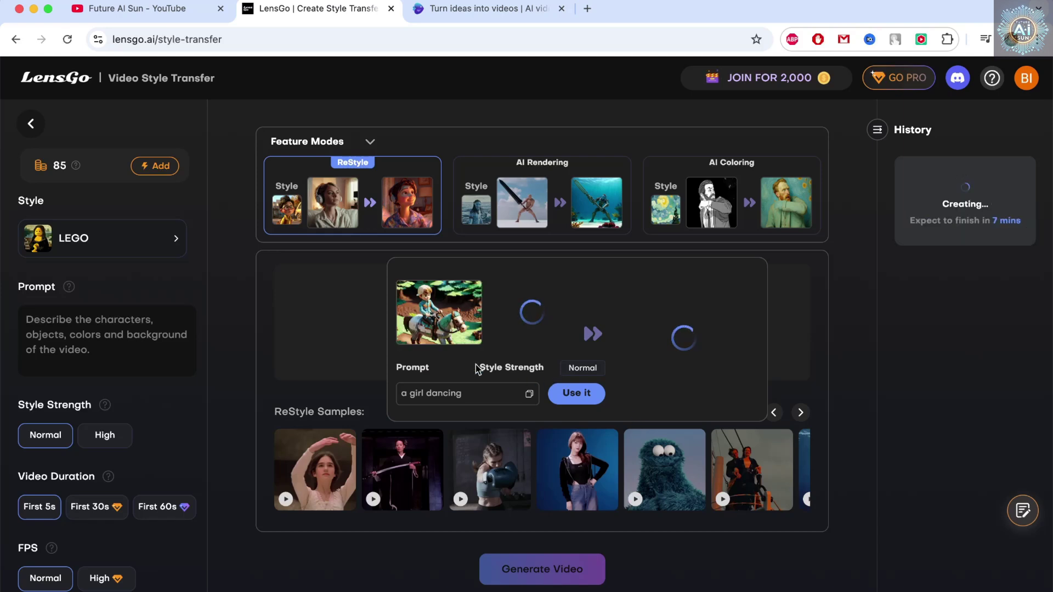
{"action": "mouse_move", "coordinate": [812, 472]}
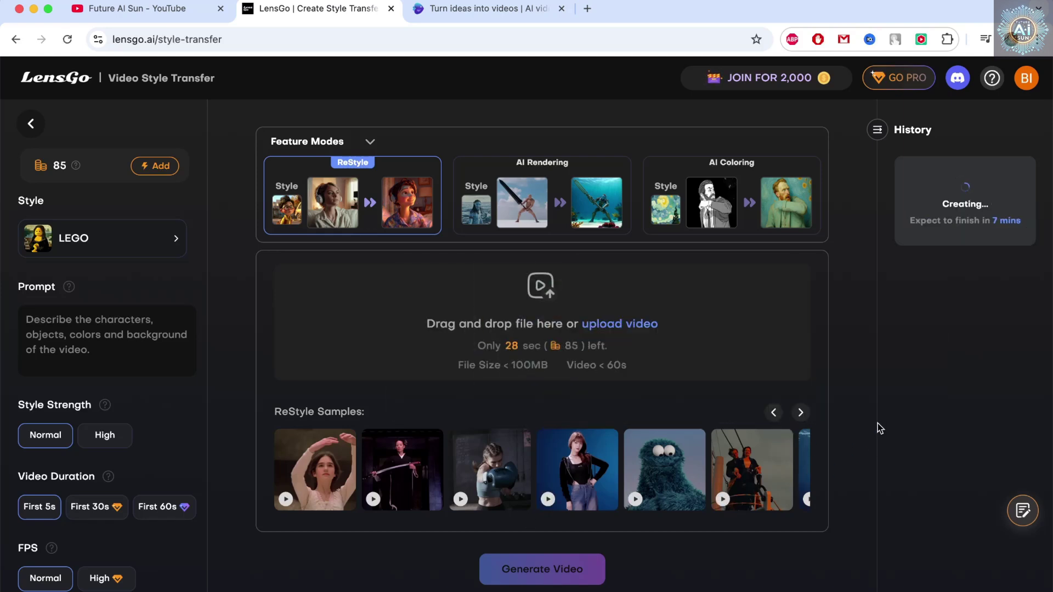
{"action": "left_click", "coordinate": [800, 412]}
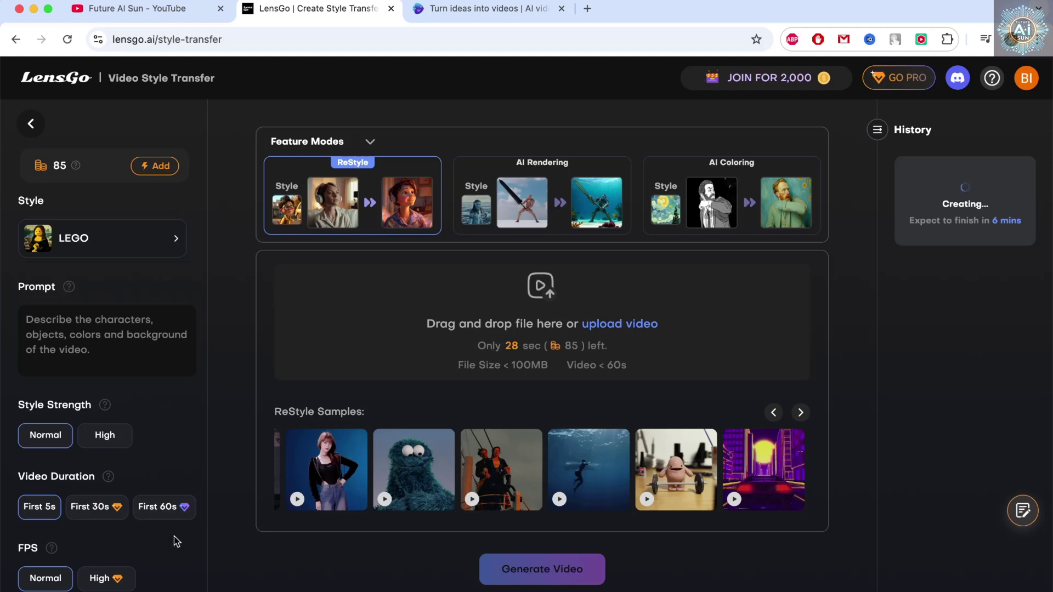
Try First 60s, dismiss the Subscribe popup, and open the JOIN FOR 2,000 Creative Competition page.
{"action": "left_click", "coordinate": [170, 512]}
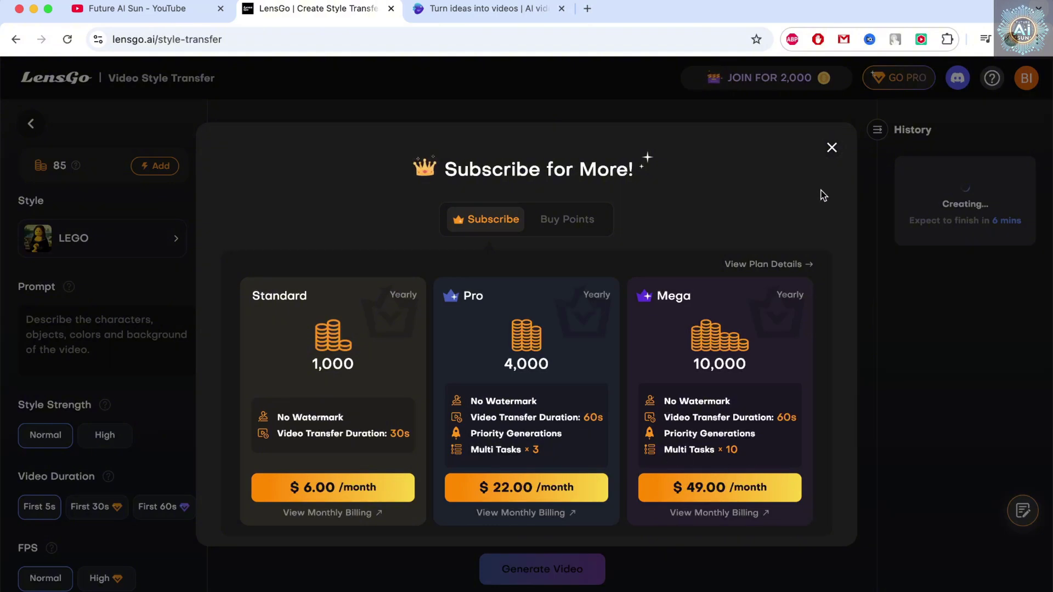
{"action": "left_click", "coordinate": [831, 148]}
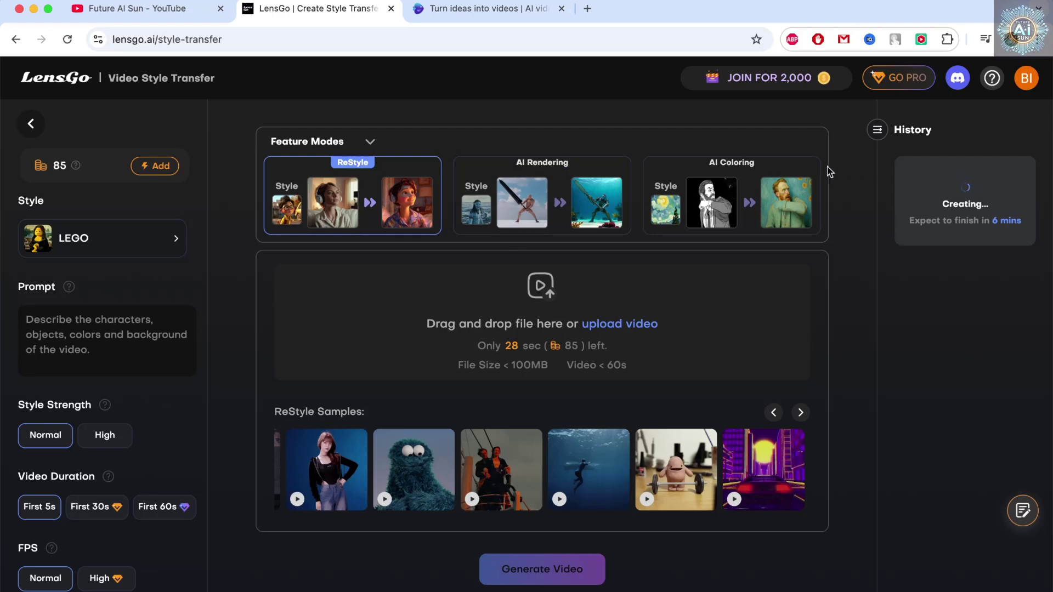
{"action": "left_click", "coordinate": [753, 81]}
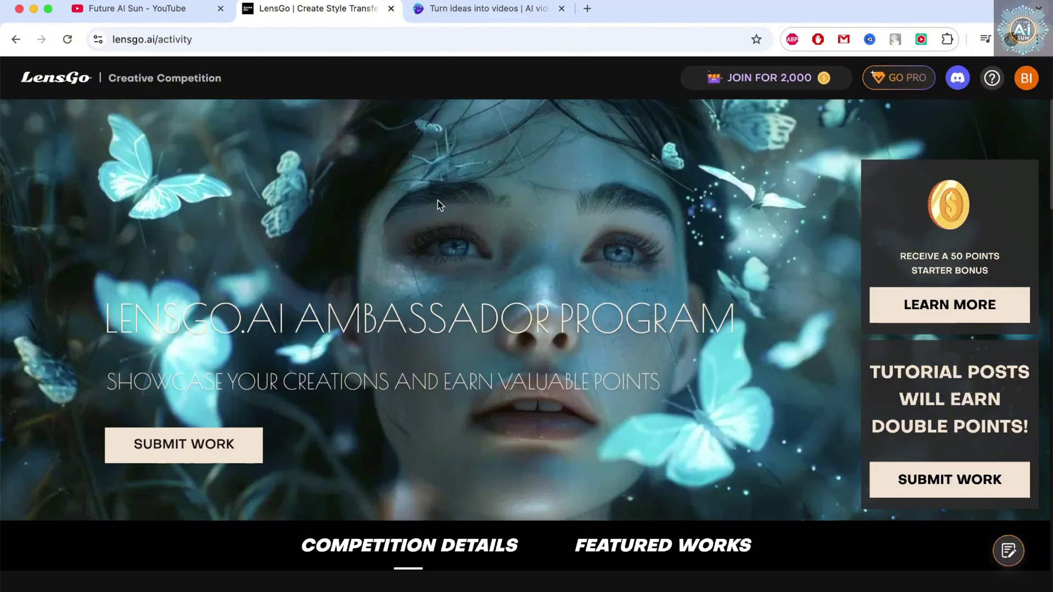
Scroll the Ambassador Program page, check LensGo's pricing page, and go back to the Ambassador page.
{"action": "scroll", "coordinate": [549, 231], "scroll_direction": "down", "scroll_amount": 10}
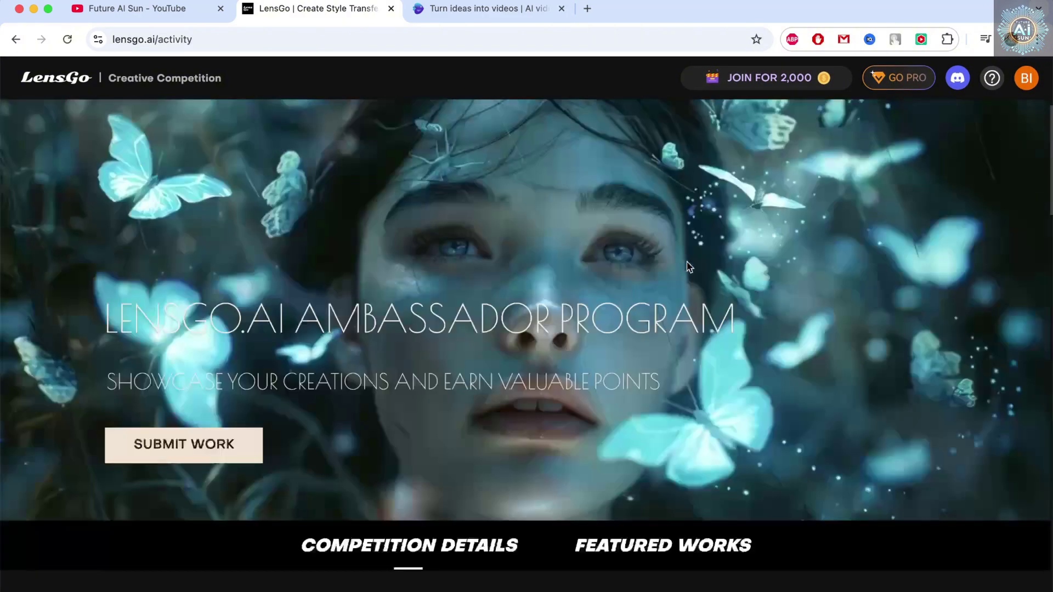
{"action": "scroll", "coordinate": [733, 483], "scroll_direction": "down", "scroll_amount": 10}
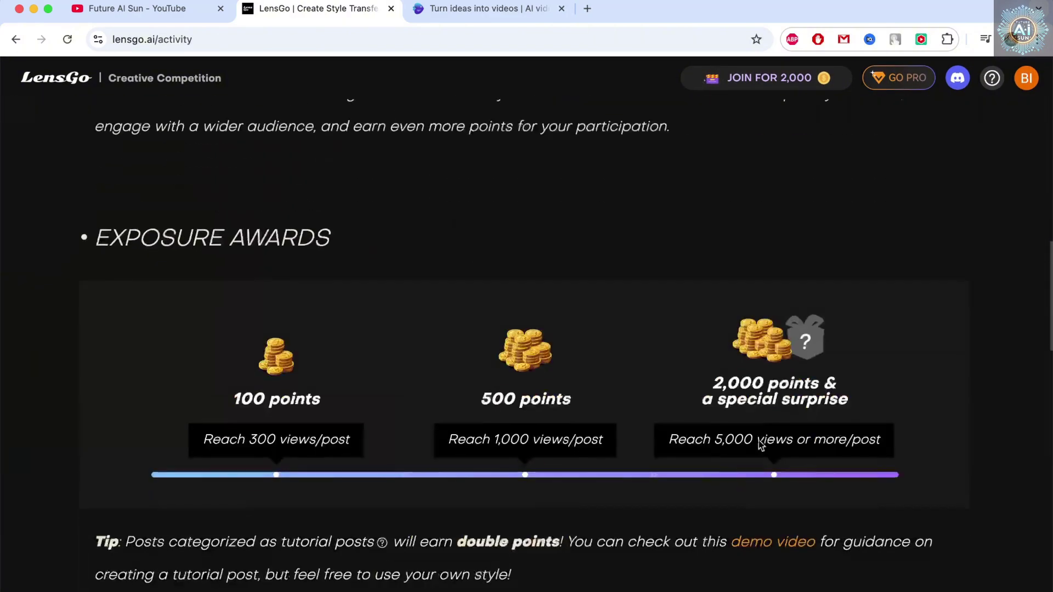
{"action": "scroll", "coordinate": [762, 431], "scroll_direction": "up", "scroll_amount": 2}
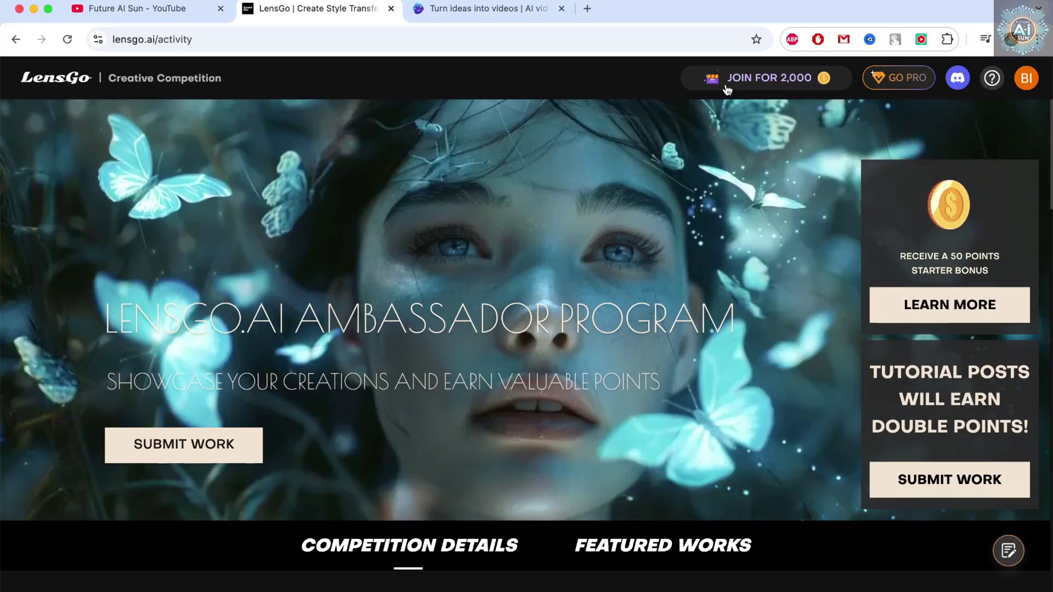
{"action": "left_click", "coordinate": [883, 77]}
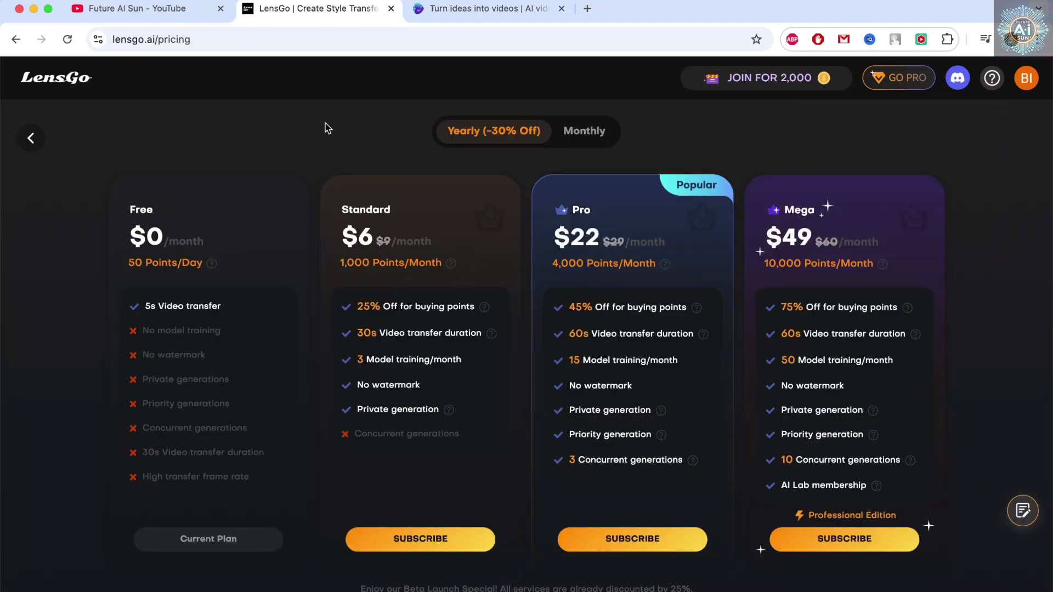
{"action": "left_click", "coordinate": [36, 139]}
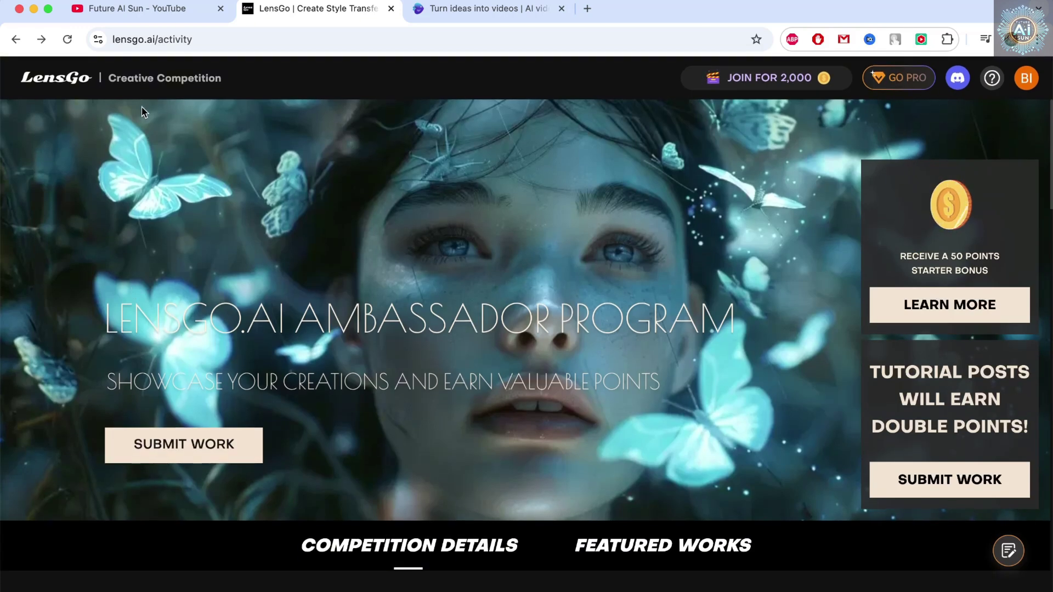
From Home and Generation History, reopen Video Style Transfer to see the finished LEGO clip.
{"action": "left_click", "coordinate": [56, 78]}
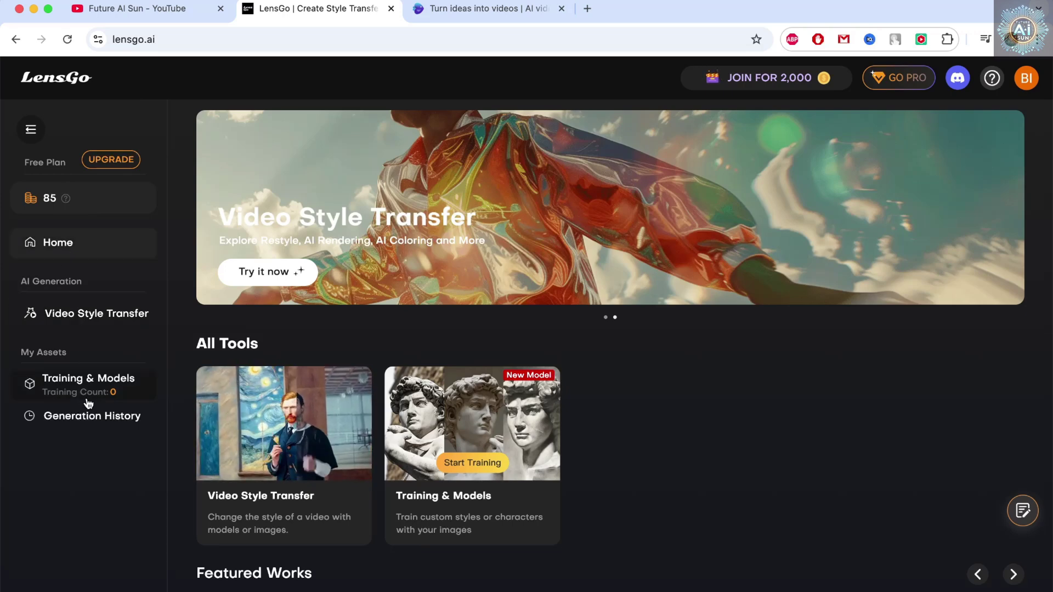
{"action": "left_click", "coordinate": [86, 419]}
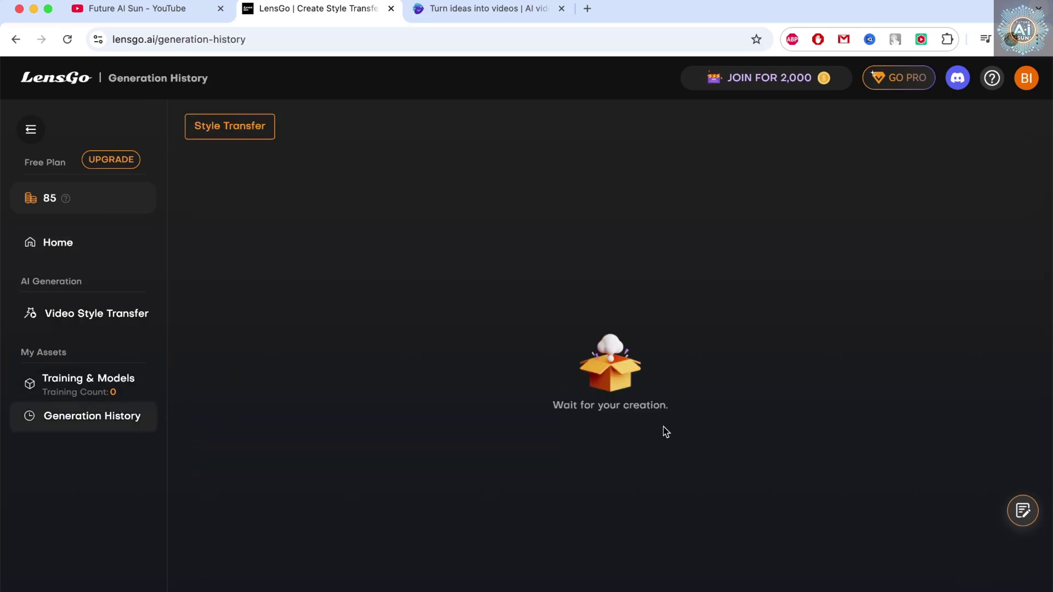
{"action": "left_click", "coordinate": [81, 323]}
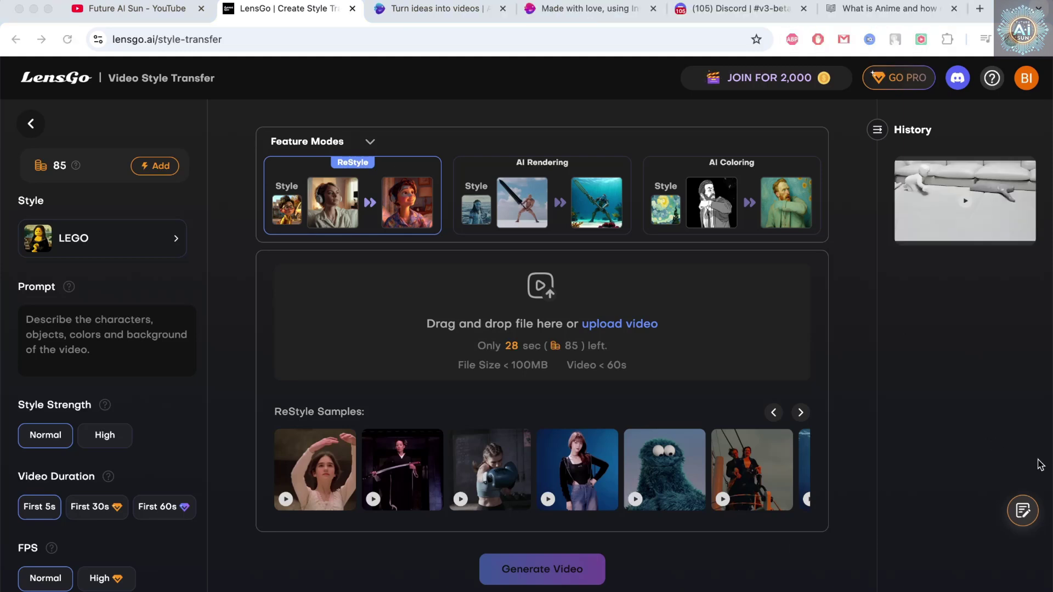
{"action": "left_click", "coordinate": [825, 278]}
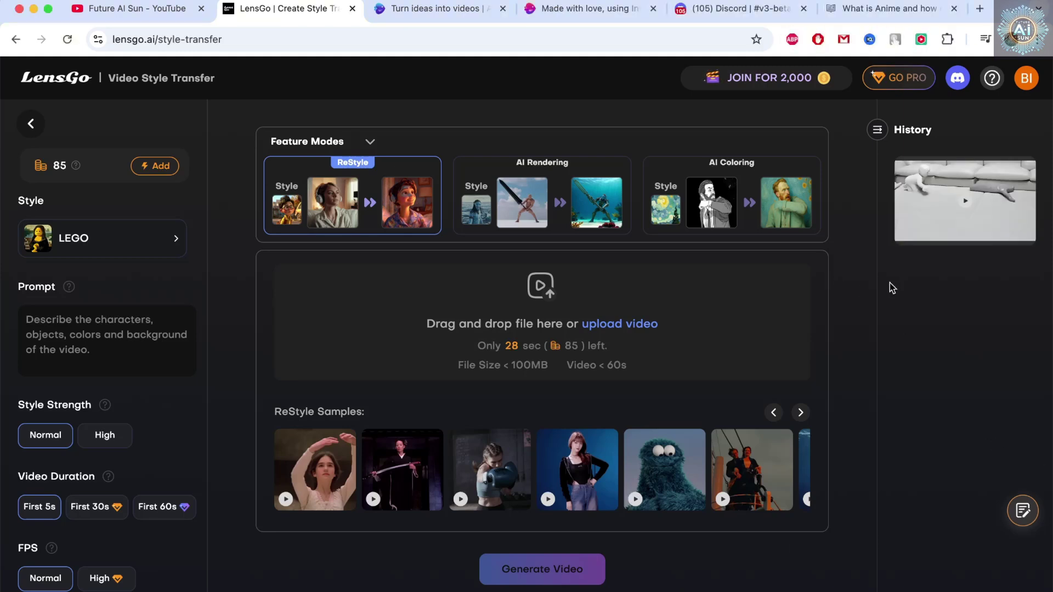
Open the finished LEGO clip's Generation Info, preview and pause it, then bring up Finder's Downloads folder.
{"action": "left_click", "coordinate": [929, 211]}
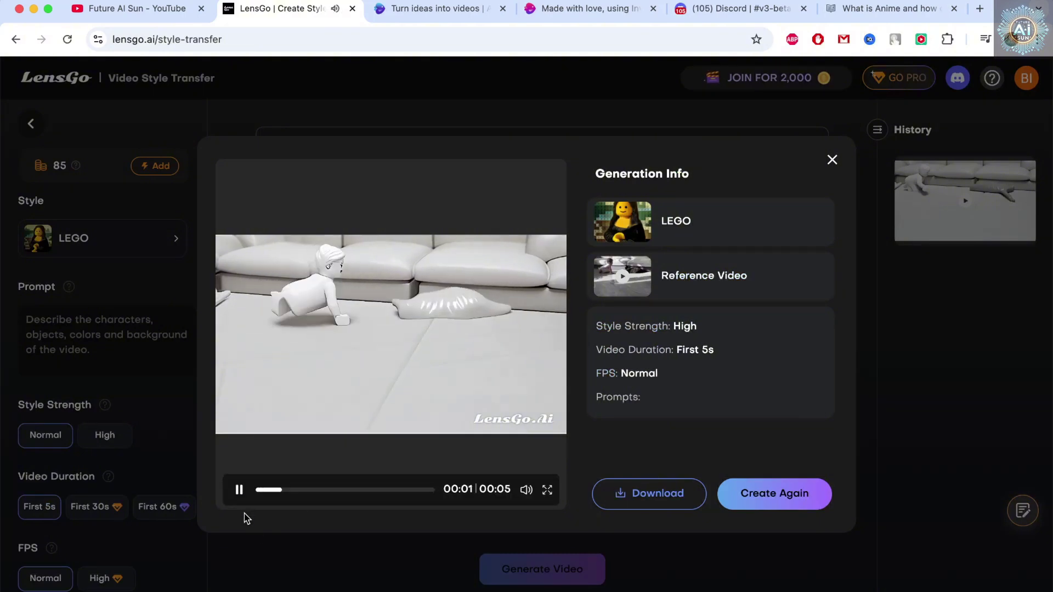
{"action": "left_click", "coordinate": [239, 490]}
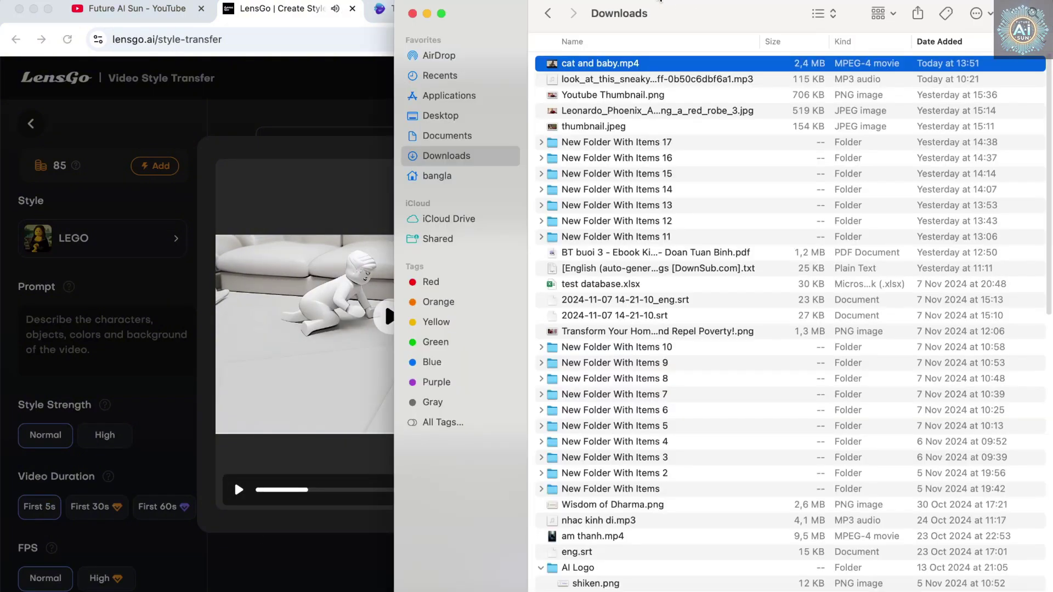
{"action": "key", "text": "super+Tab"}
Play and pause the original cat and baby.mp4 in QuickTime Player, then close it.
{"action": "double_click", "coordinate": [580, 65]}
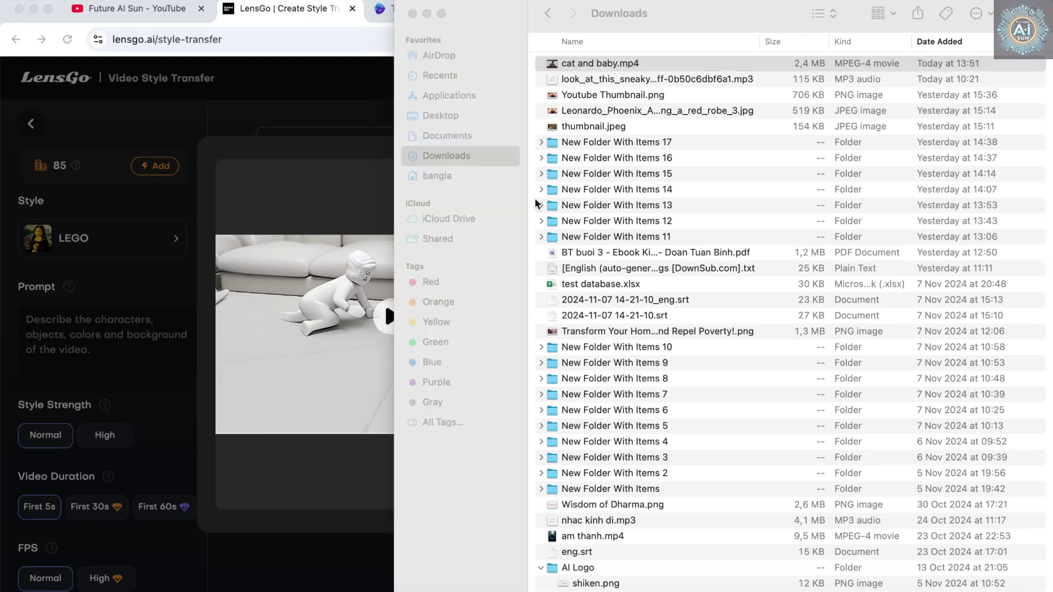
{"action": "left_click", "coordinate": [402, 387]}
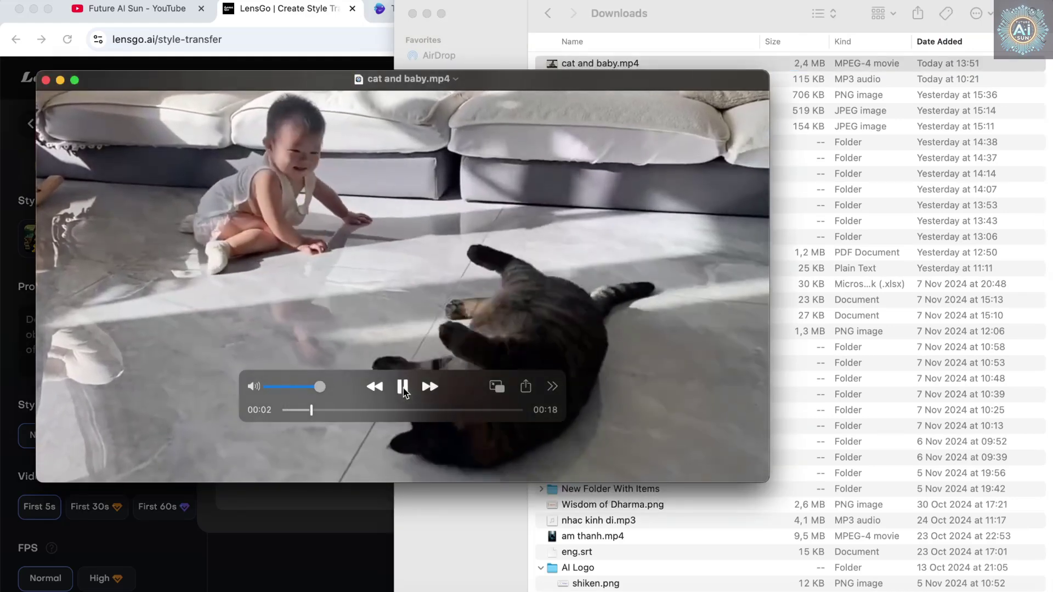
{"action": "left_click", "coordinate": [403, 387]}
{"action": "left_click", "coordinate": [46, 81]}
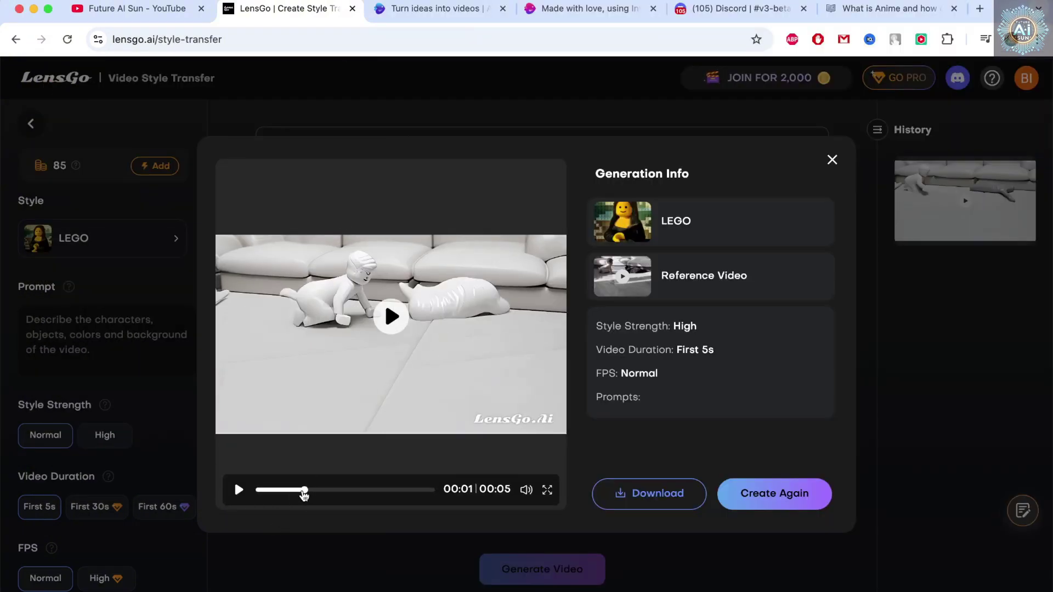
Replay the 5-second LEGO clip from the start, pause it, and close Generation Info.
{"action": "left_click_drag", "start_coordinate": [302, 497], "coordinate": [236, 492]}
{"action": "left_click", "coordinate": [239, 491]}
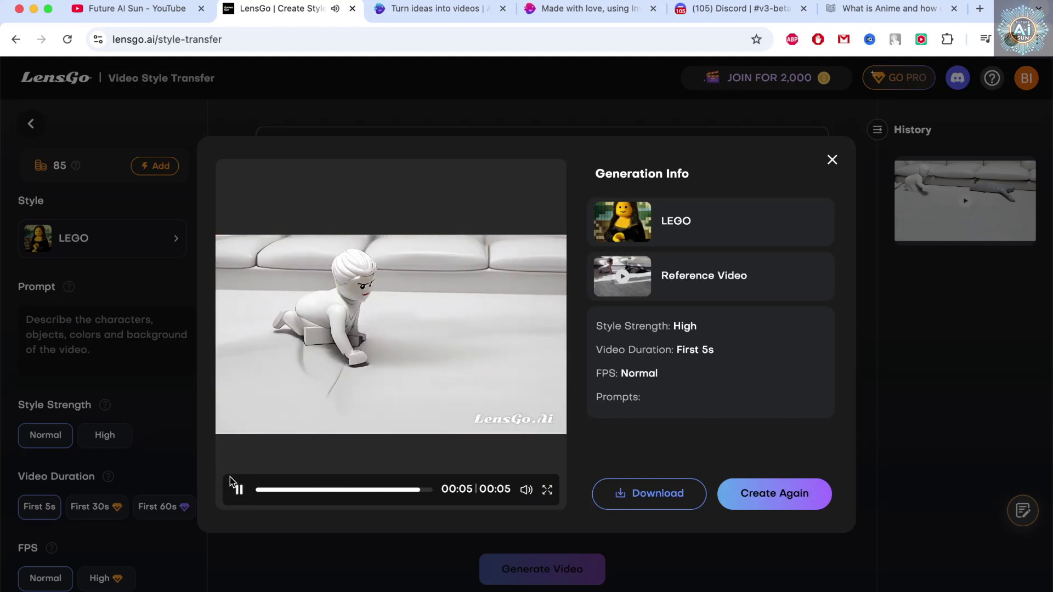
{"action": "left_click", "coordinate": [239, 491]}
{"action": "left_click", "coordinate": [239, 492]}
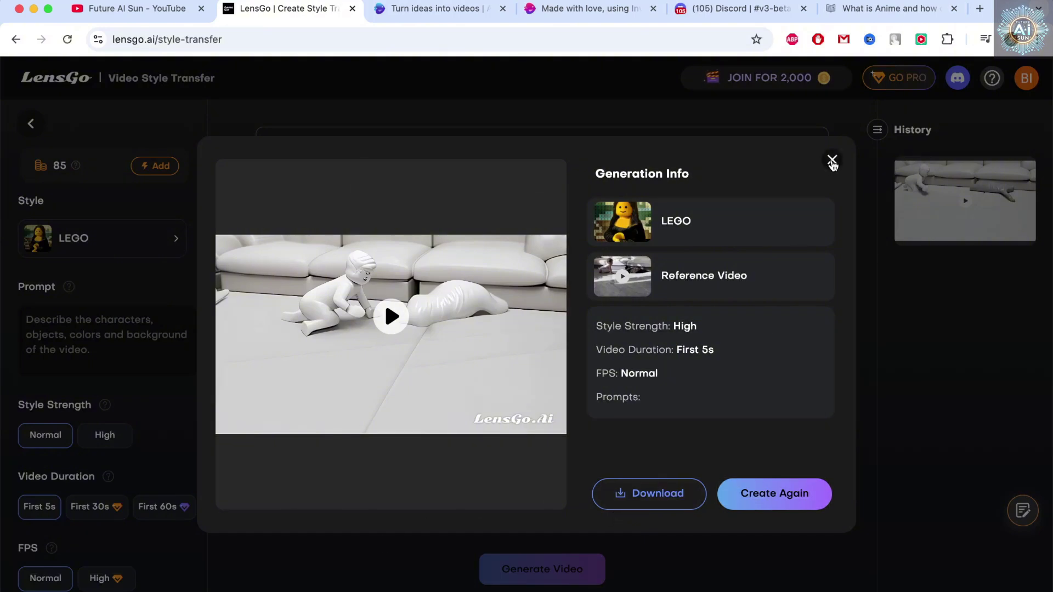
{"action": "left_click", "coordinate": [832, 158]}
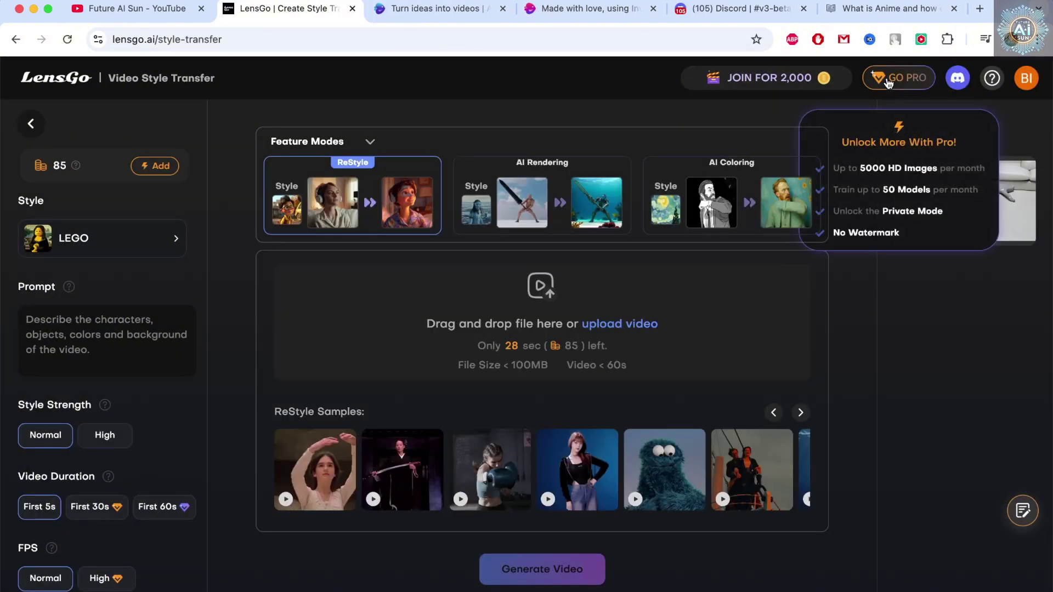
Check LensGo's plans including Mega's 60s info, return to Video Style Transfer, then open the 'What is Anime' tab.
{"action": "left_click", "coordinate": [888, 82]}
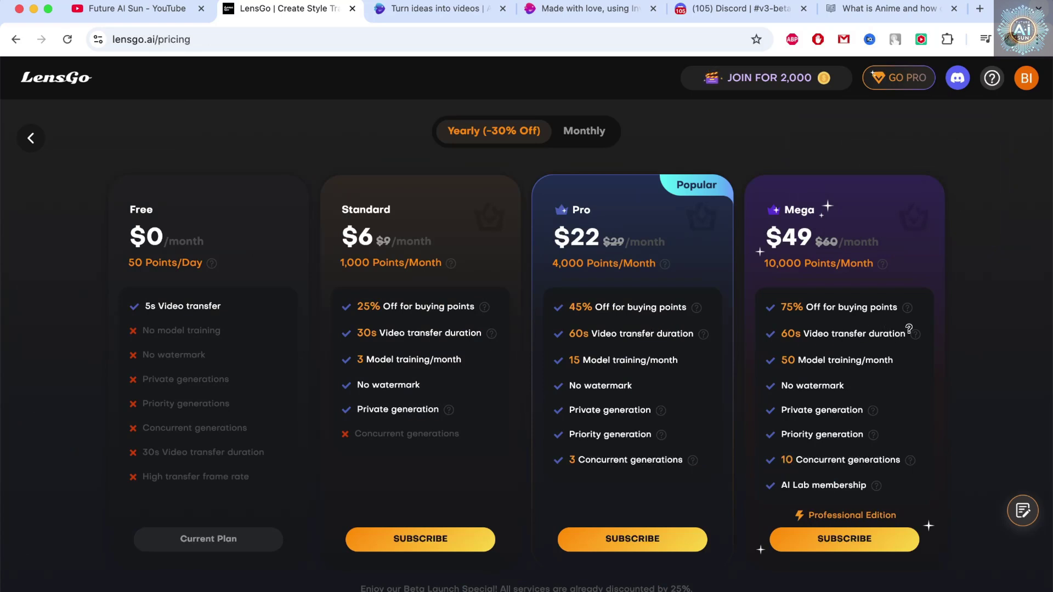
{"action": "mouse_move", "coordinate": [919, 334]}
{"action": "left_click", "coordinate": [38, 140]}
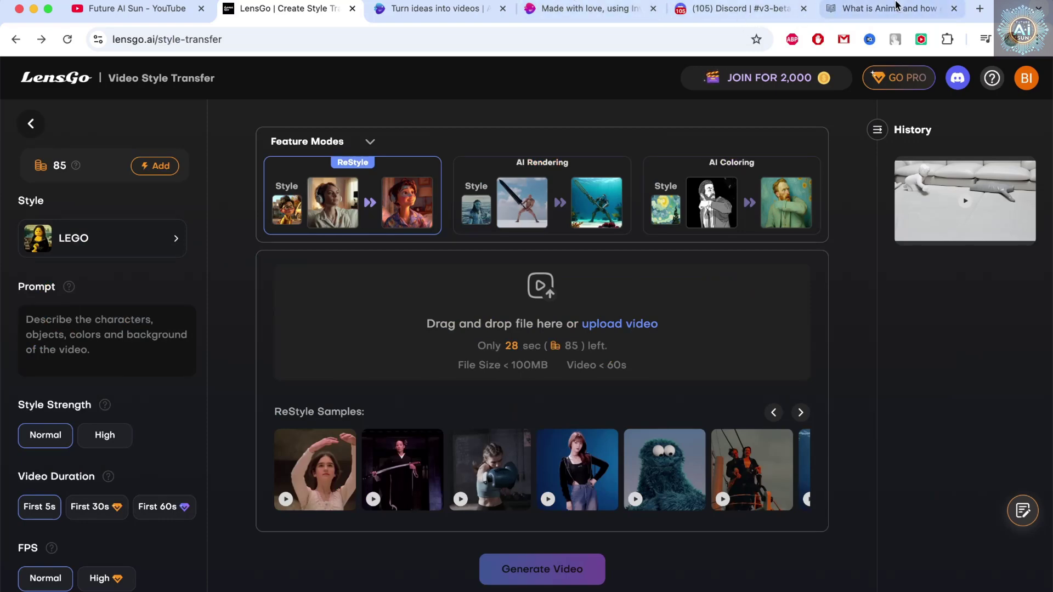
{"action": "left_click", "coordinate": [869, 9]}
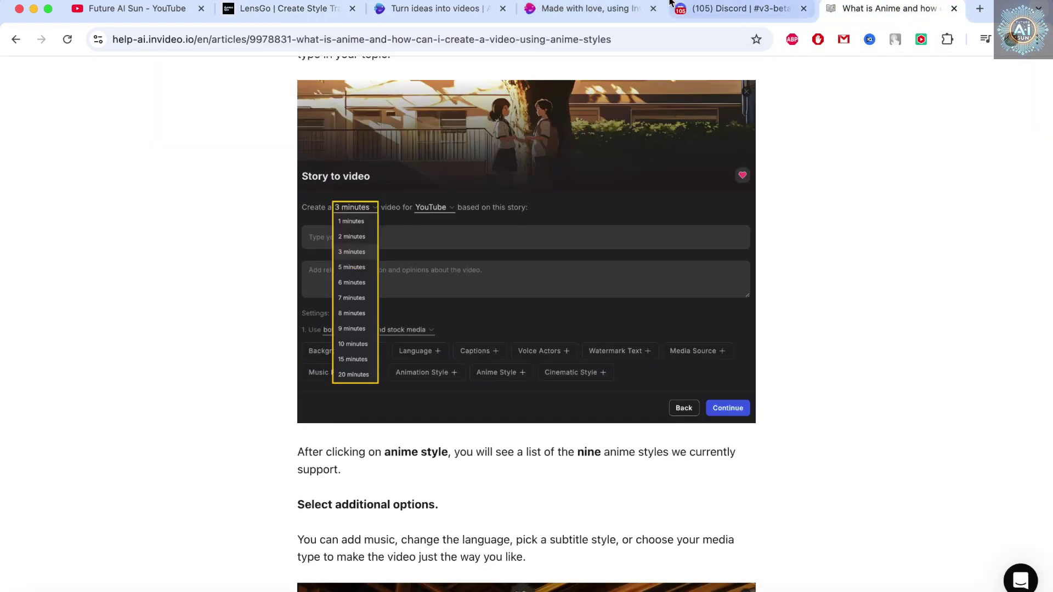
Glance at the Epic Mecha Battle in Space preview, then scroll through invideo's AI video wall.
{"action": "left_click", "coordinate": [587, 9]}
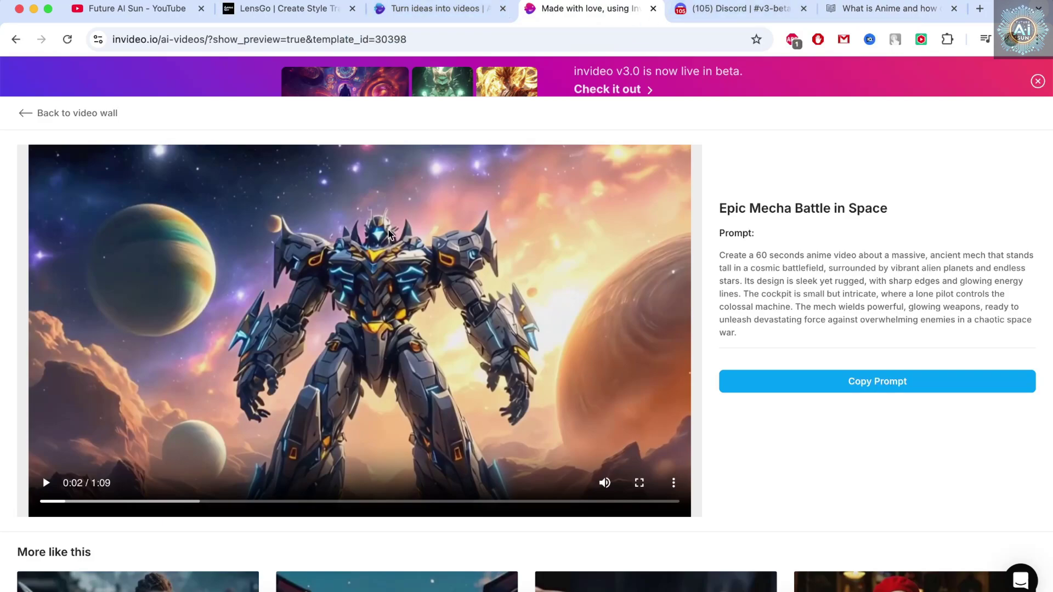
{"action": "left_click", "coordinate": [22, 124]}
{"action": "scroll", "coordinate": [447, 338], "scroll_direction": "down", "scroll_amount": 10}
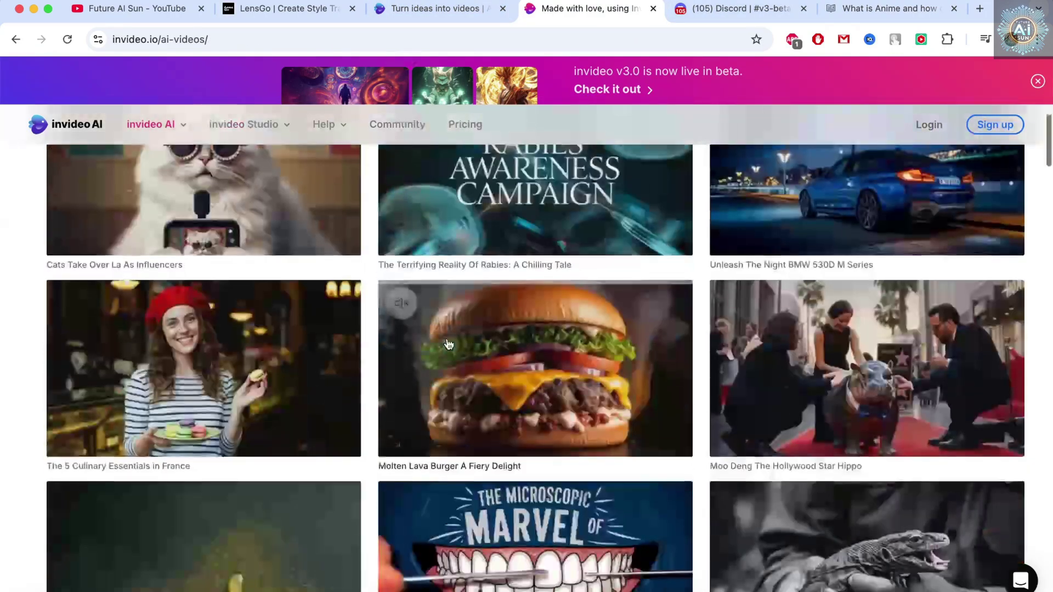
{"action": "scroll", "coordinate": [449, 345], "scroll_direction": "down", "scroll_amount": 20}
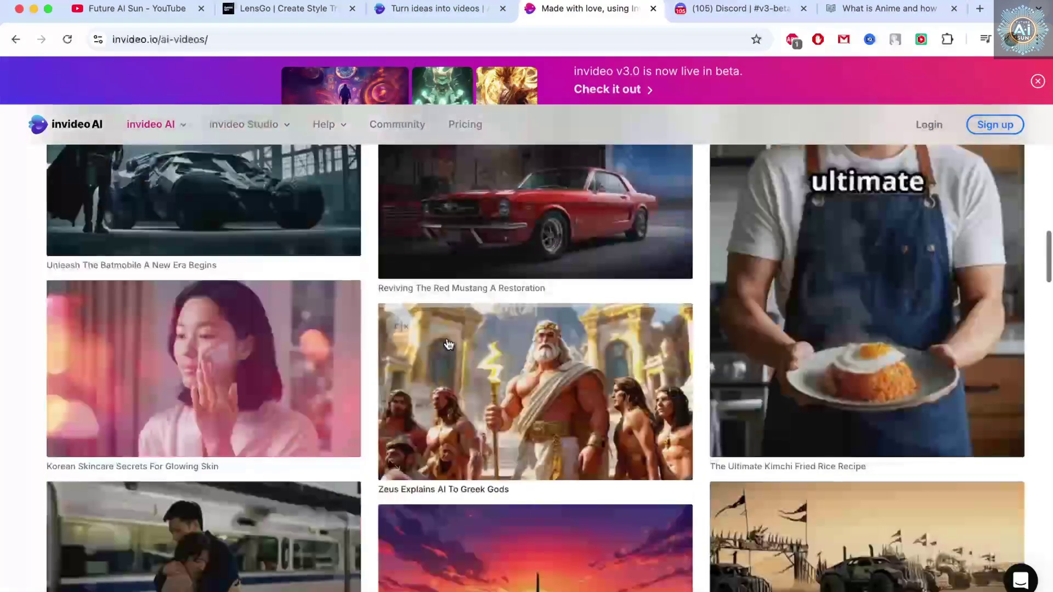
{"action": "scroll", "coordinate": [448, 345], "scroll_direction": "down", "scroll_amount": 15}
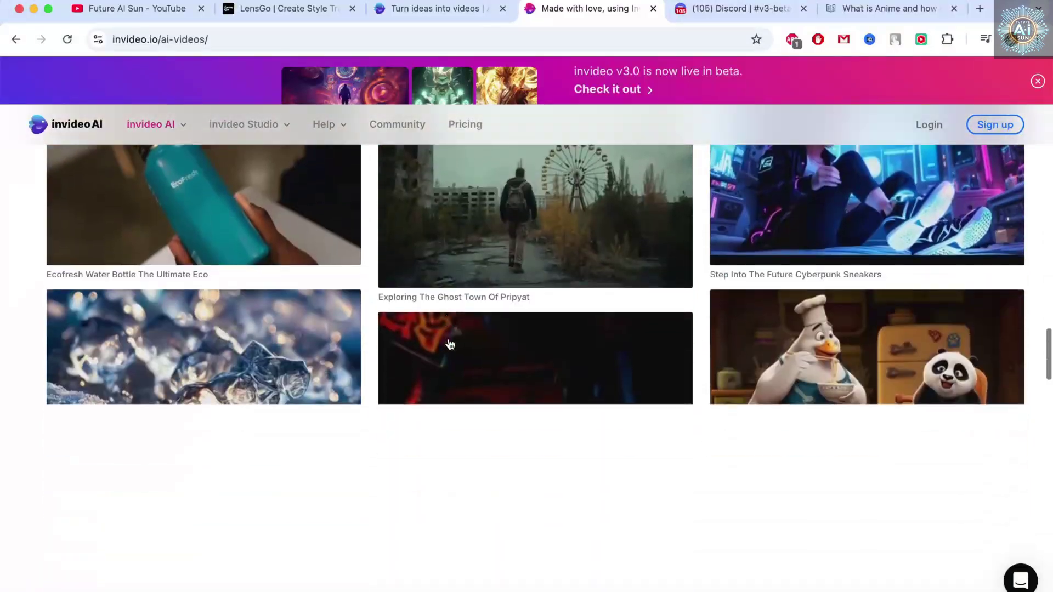
{"action": "scroll", "coordinate": [555, 378], "scroll_direction": "down", "scroll_amount": 20}
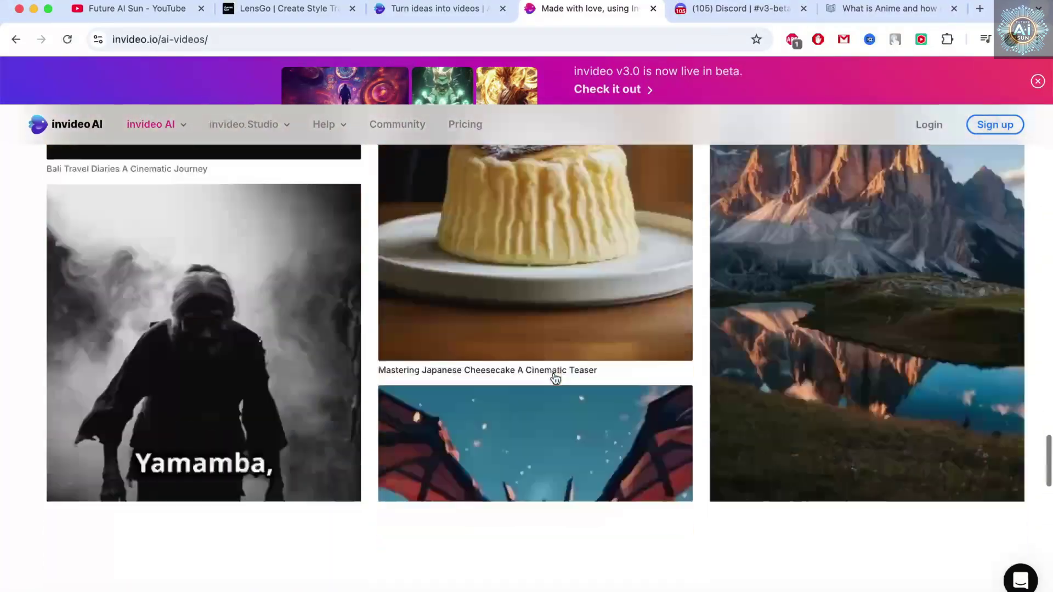
{"action": "scroll", "coordinate": [555, 378], "scroll_direction": "down", "scroll_amount": 10}
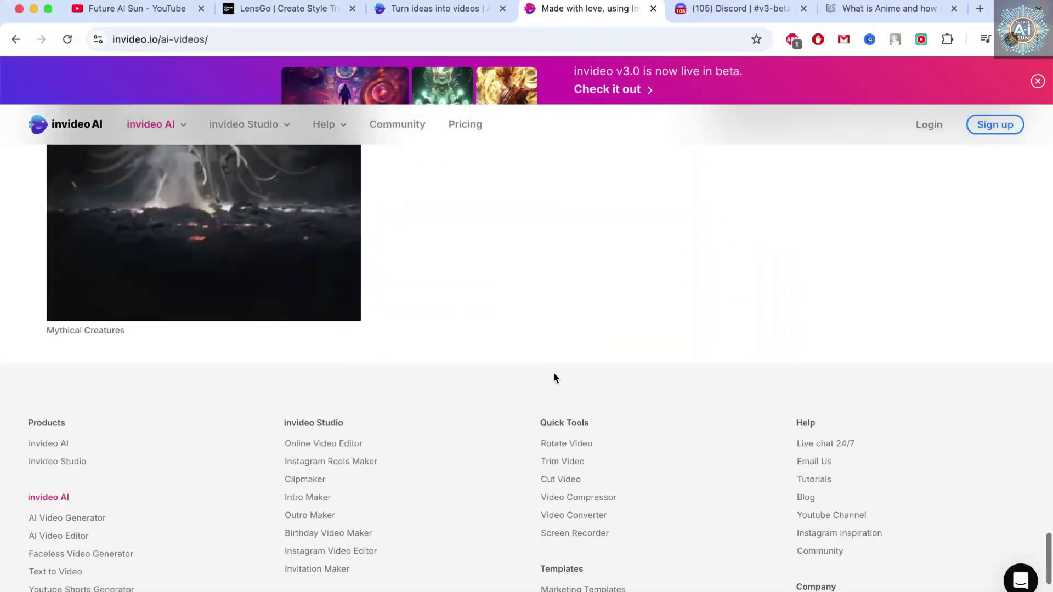
{"action": "scroll", "coordinate": [555, 379], "scroll_direction": "up", "scroll_amount": 20}
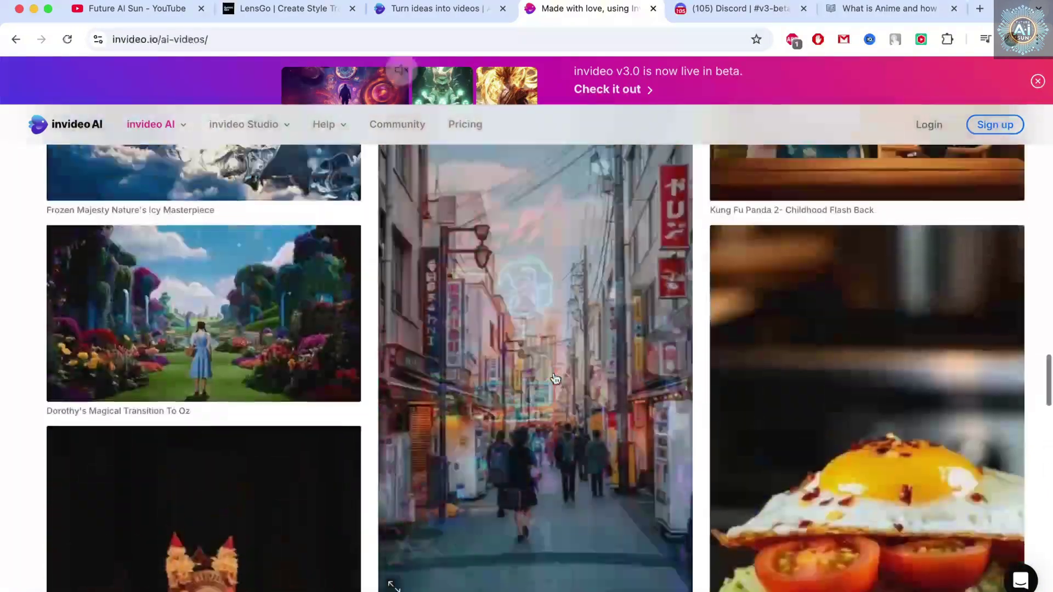
{"action": "scroll", "coordinate": [555, 378], "scroll_direction": "down", "scroll_amount": 4}
{"action": "scroll", "coordinate": [554, 378], "scroll_direction": "up", "scroll_amount": 7}
{"action": "scroll", "coordinate": [555, 378], "scroll_direction": "down", "scroll_amount": 7}
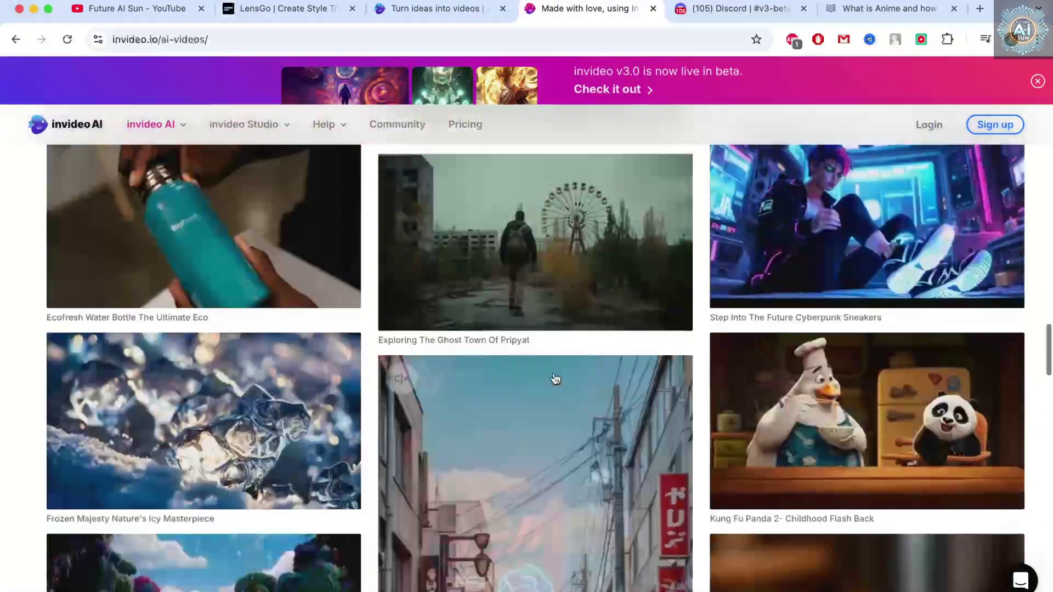
{"action": "scroll", "coordinate": [555, 378], "scroll_direction": "up", "scroll_amount": 9}
{"action": "scroll", "coordinate": [556, 378], "scroll_direction": "up", "scroll_amount": 20}
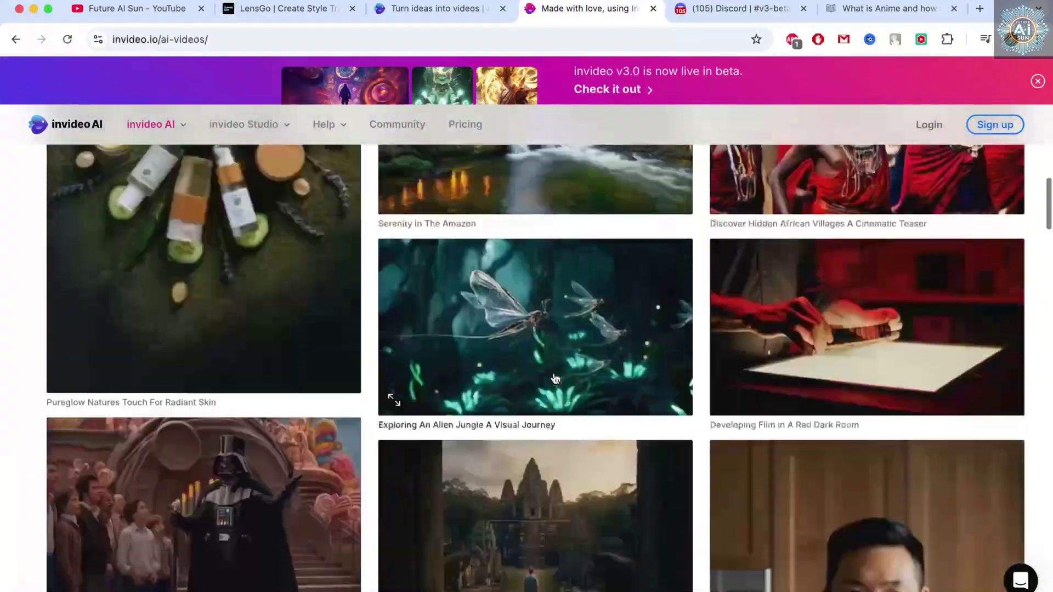
{"action": "scroll", "coordinate": [556, 378], "scroll_direction": "up", "scroll_amount": 20}
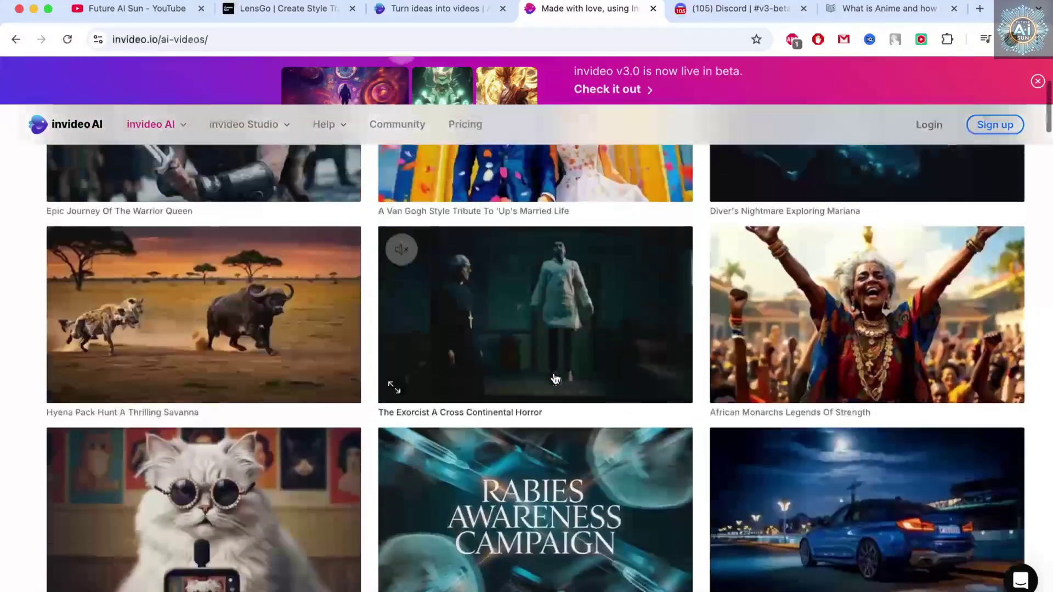
{"action": "scroll", "coordinate": [555, 378], "scroll_direction": "down", "scroll_amount": 3}
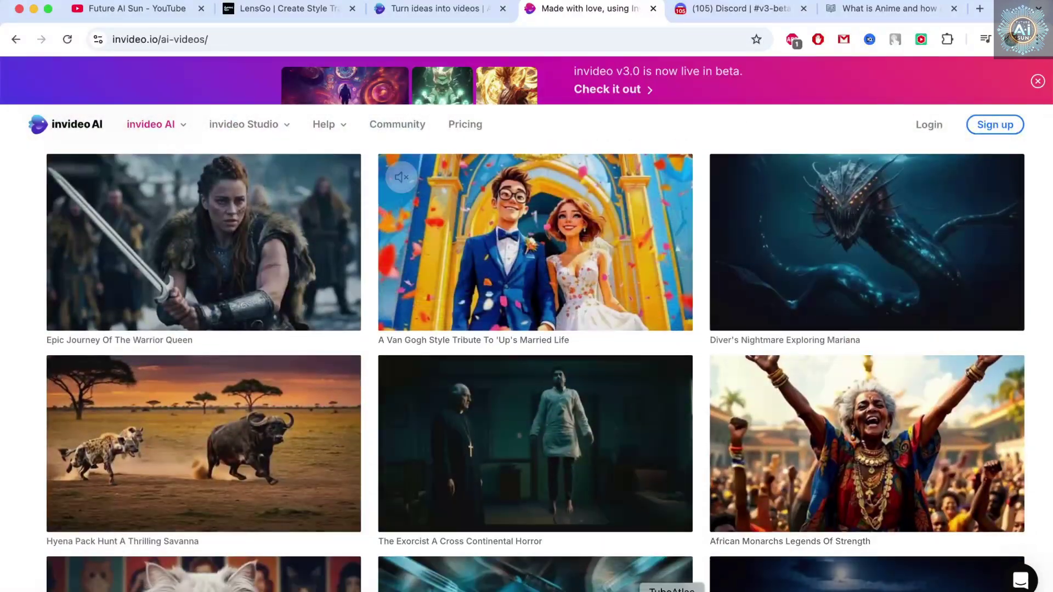
Get back to LensGo's Video Style Transfer page, showing 28 seconds (85 points) left.
{"action": "left_click", "coordinate": [699, 591]}
{"action": "scroll", "coordinate": [1034, 450], "scroll_direction": "down", "scroll_amount": 10}
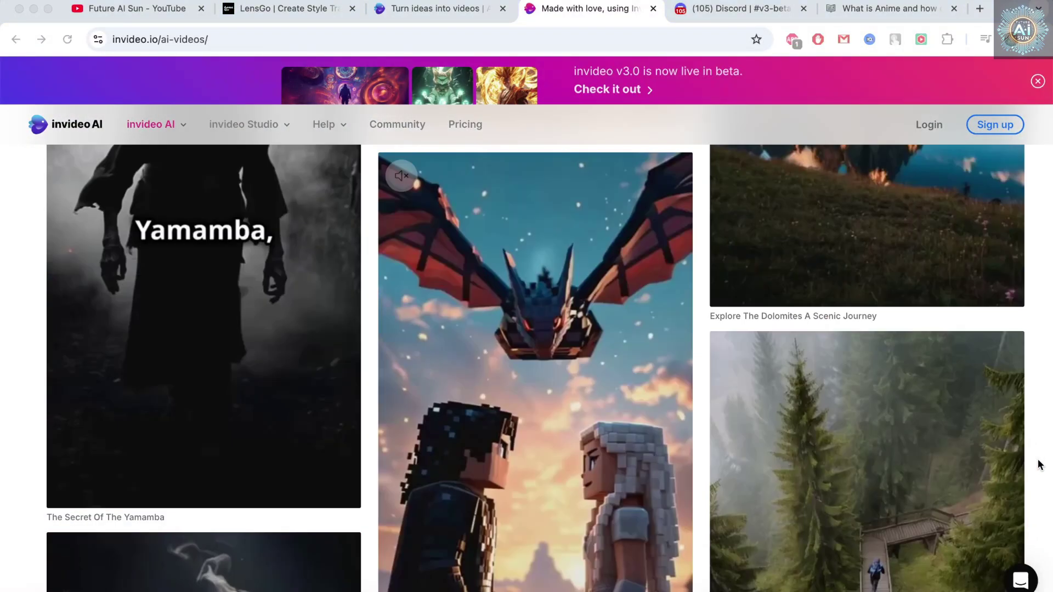
{"action": "left_click", "coordinate": [1036, 455]}
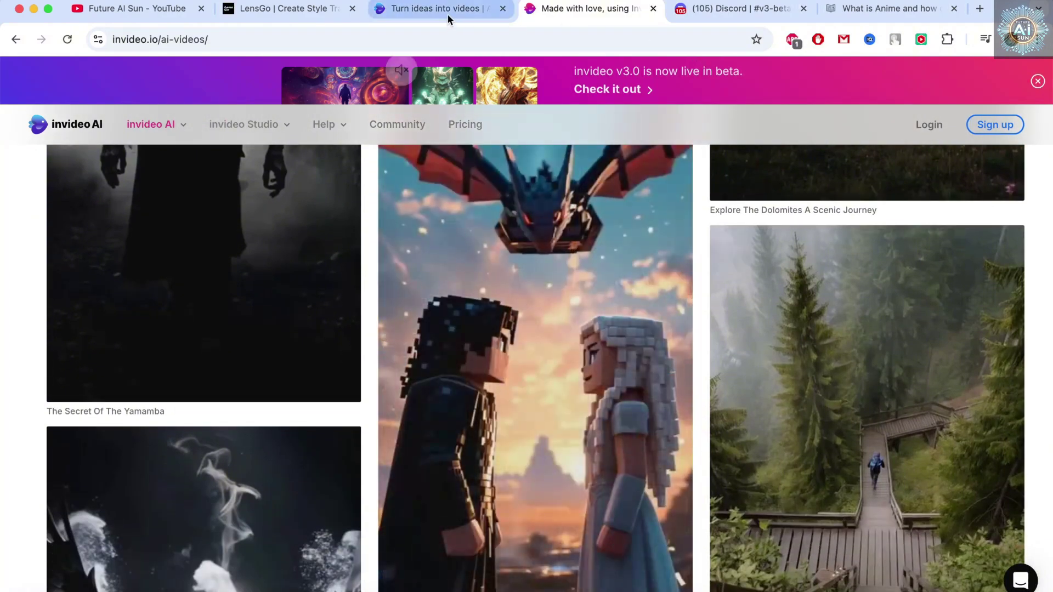
{"action": "left_click", "coordinate": [448, 14]}
{"action": "left_click", "coordinate": [271, 18]}
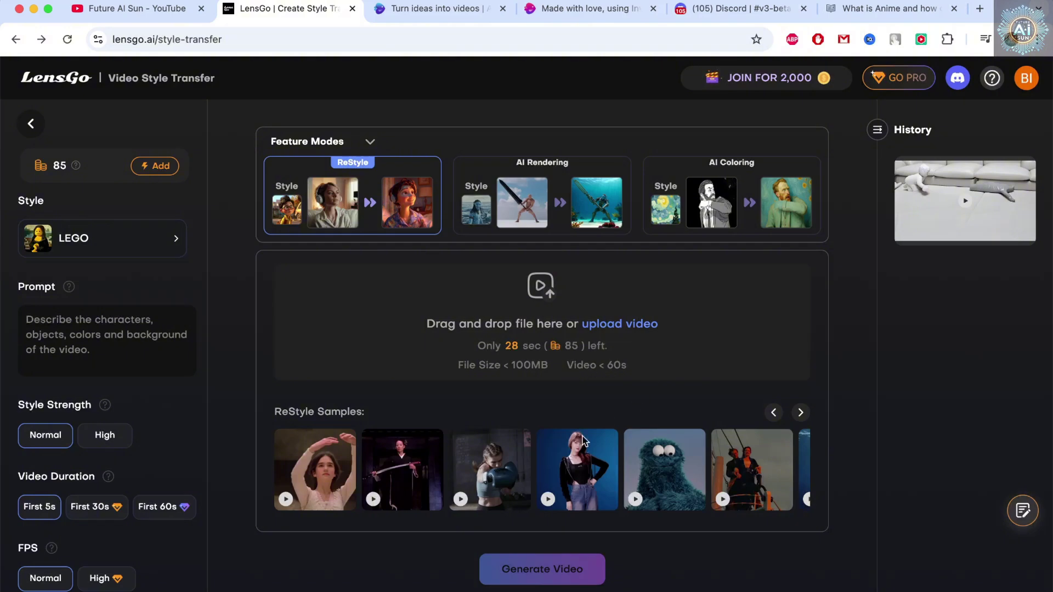
Load the 'a girl dancing' ReStyle sample with its Voxel style and video.
{"action": "mouse_move", "coordinate": [594, 482]}
{"action": "mouse_move", "coordinate": [570, 439]}
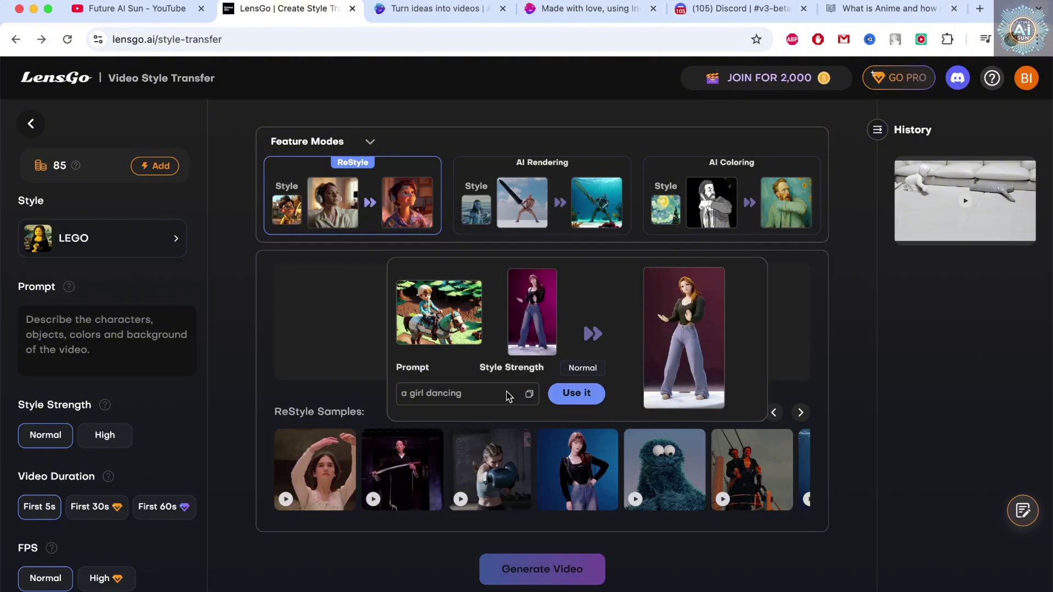
{"action": "left_click", "coordinate": [578, 394]}
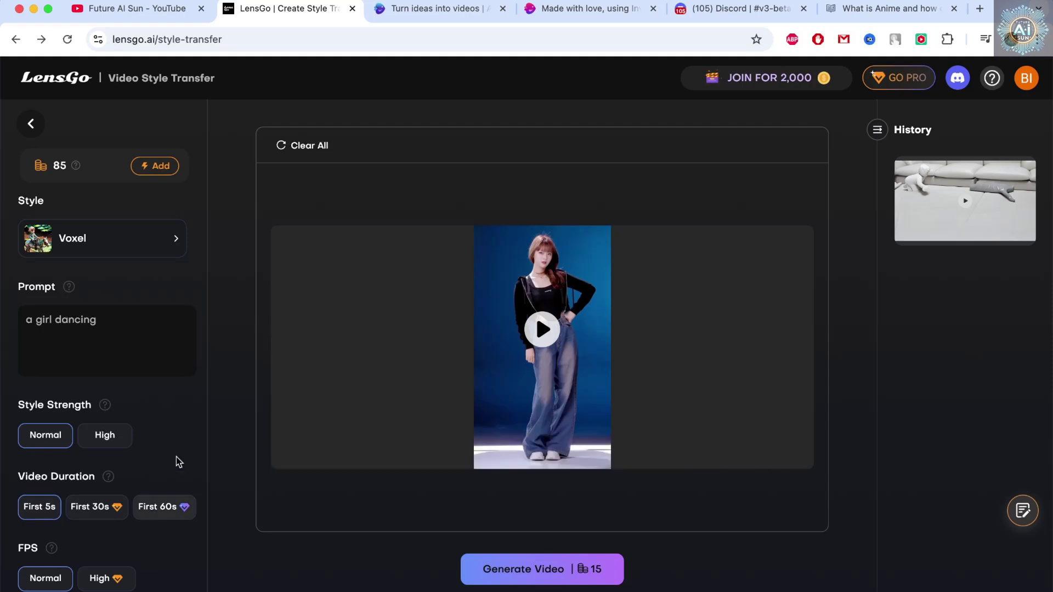
Open Generation History, collapsing the sidebar to icons and expanding it back.
{"action": "left_click", "coordinate": [27, 125]}
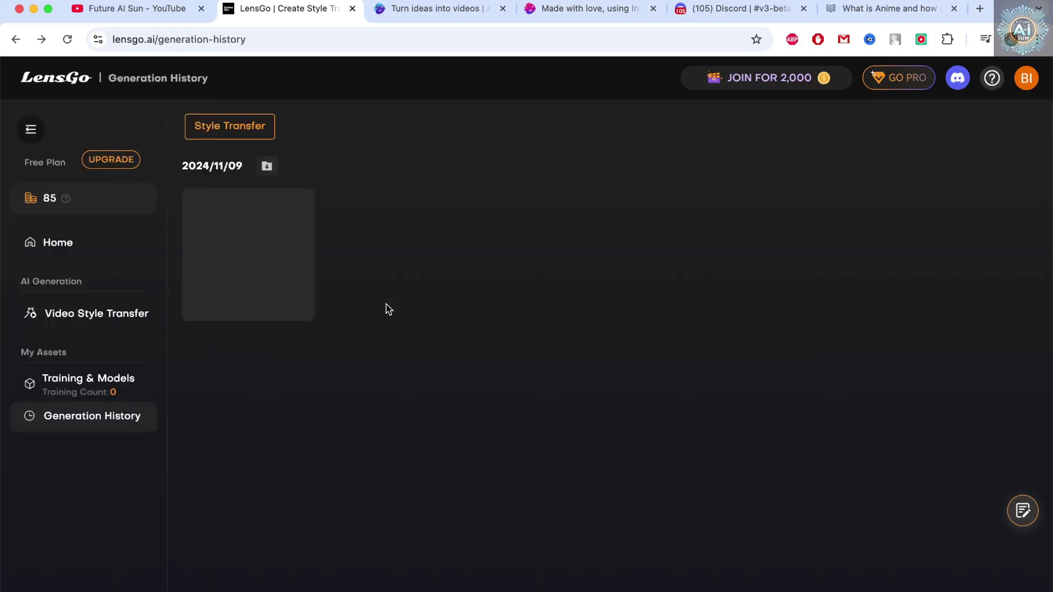
{"action": "left_click", "coordinate": [31, 127]}
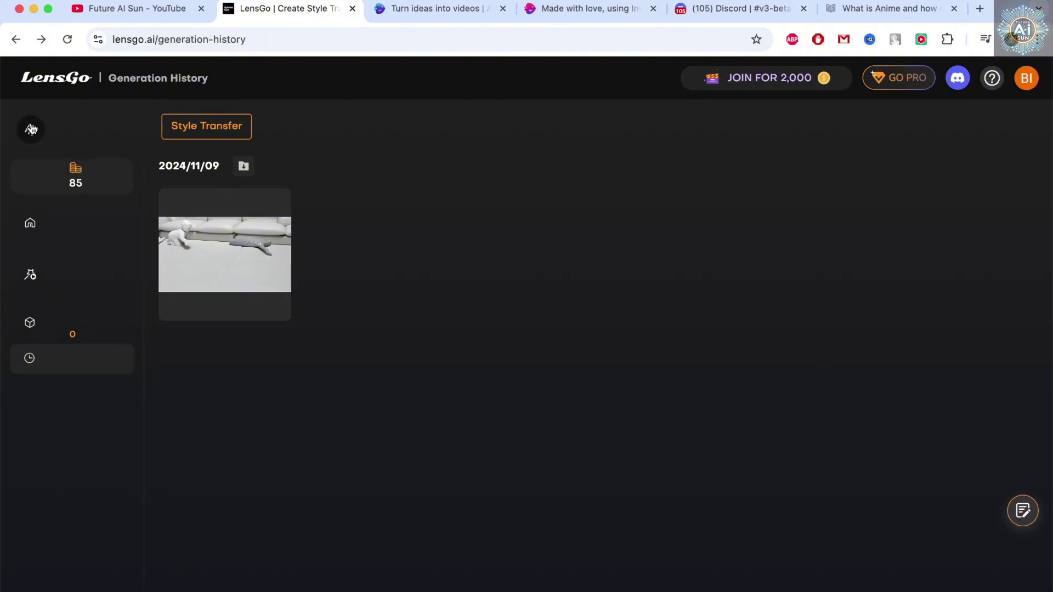
{"action": "left_click", "coordinate": [32, 128]}
{"action": "left_click", "coordinate": [67, 83]}
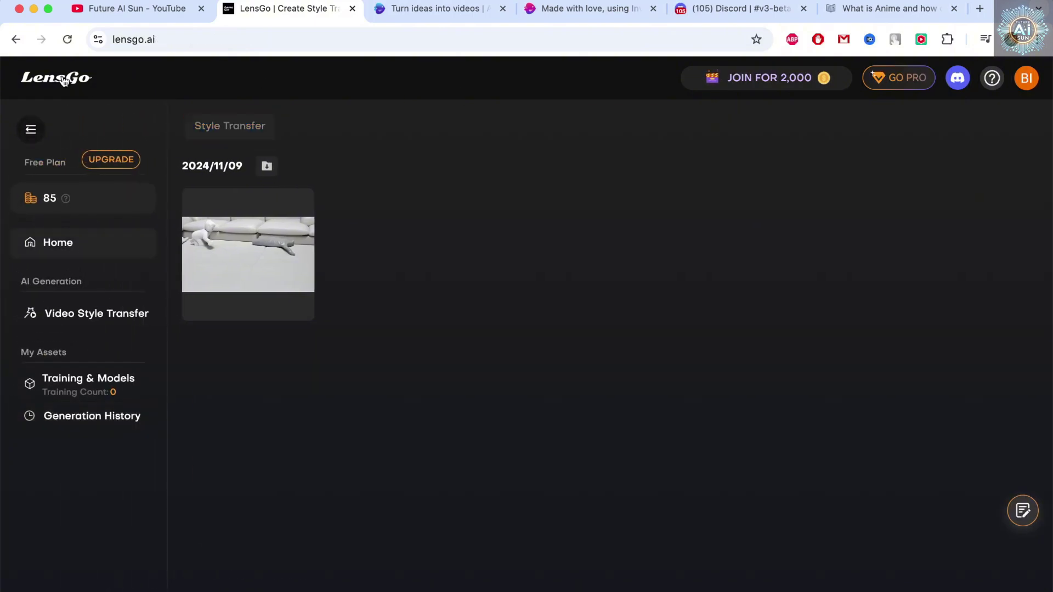
{"action": "scroll", "coordinate": [512, 329], "scroll_direction": "down", "scroll_amount": 3}
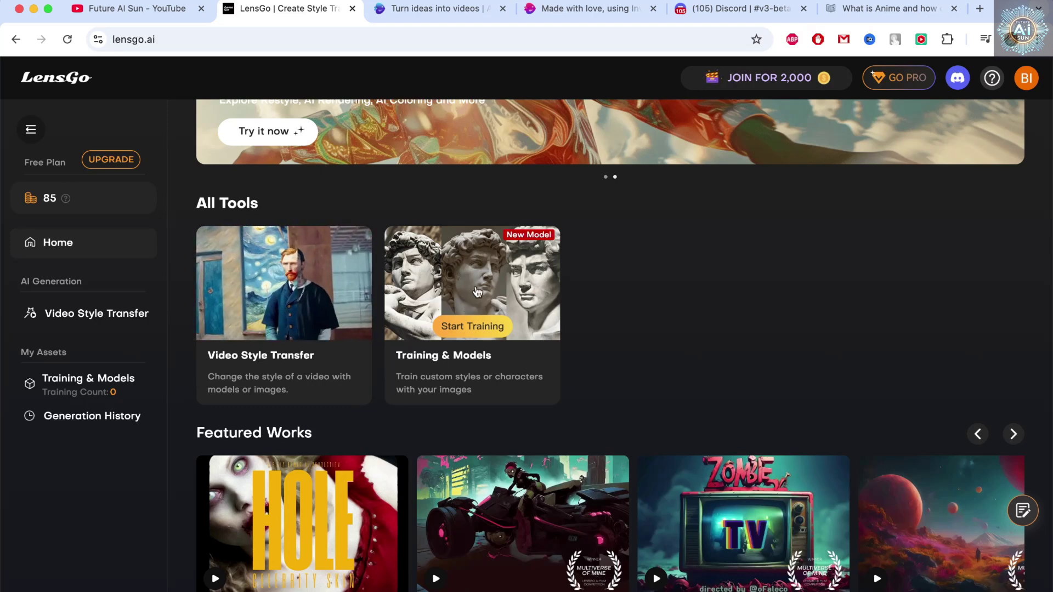
{"action": "left_click", "coordinate": [476, 326]}
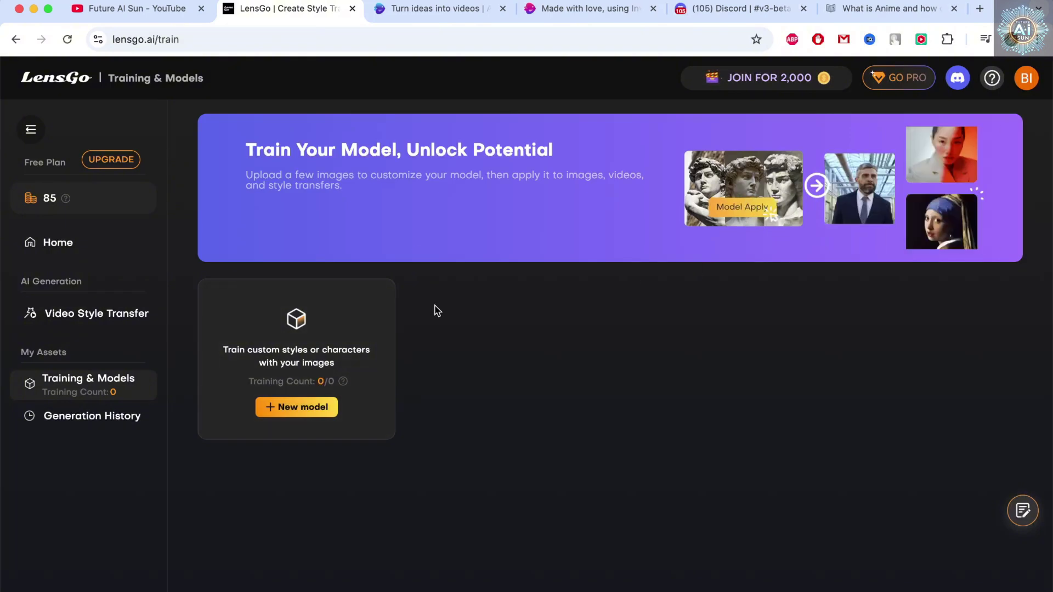
{"action": "left_click", "coordinate": [39, 135]}
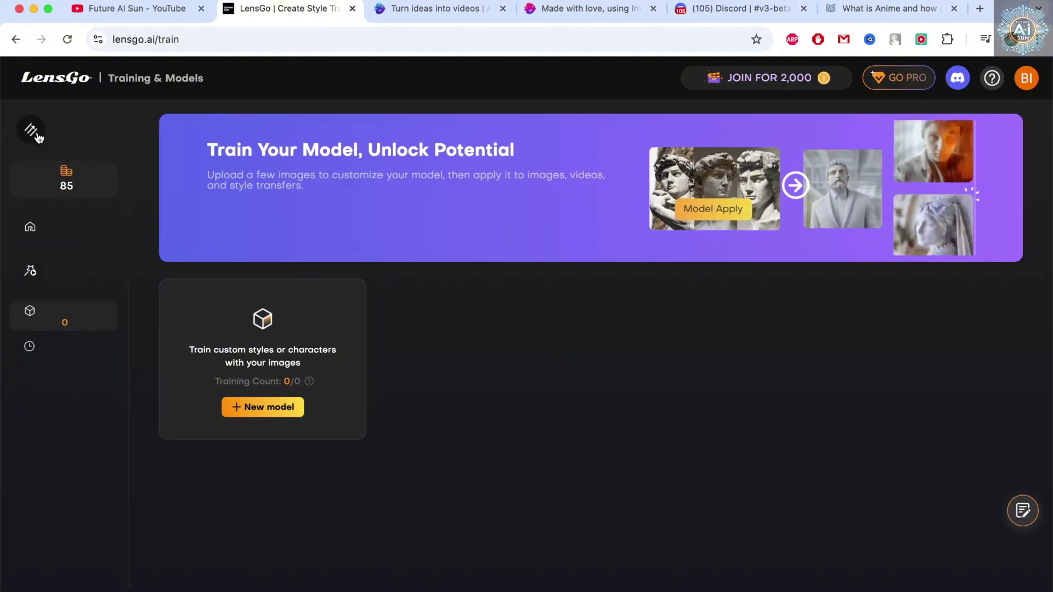
{"action": "left_click", "coordinate": [34, 134]}
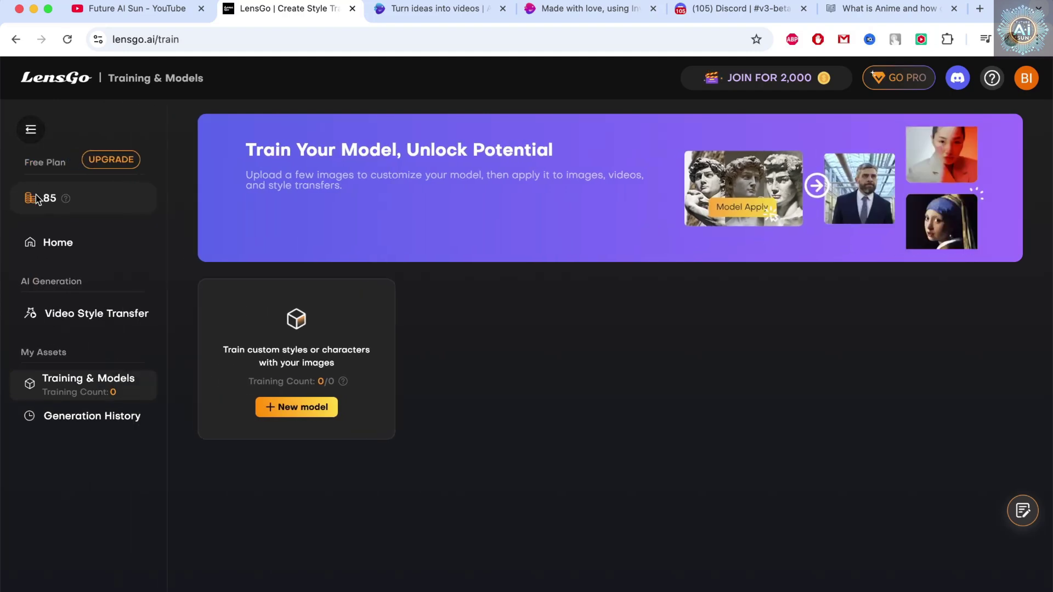
{"action": "left_click", "coordinate": [43, 245]}
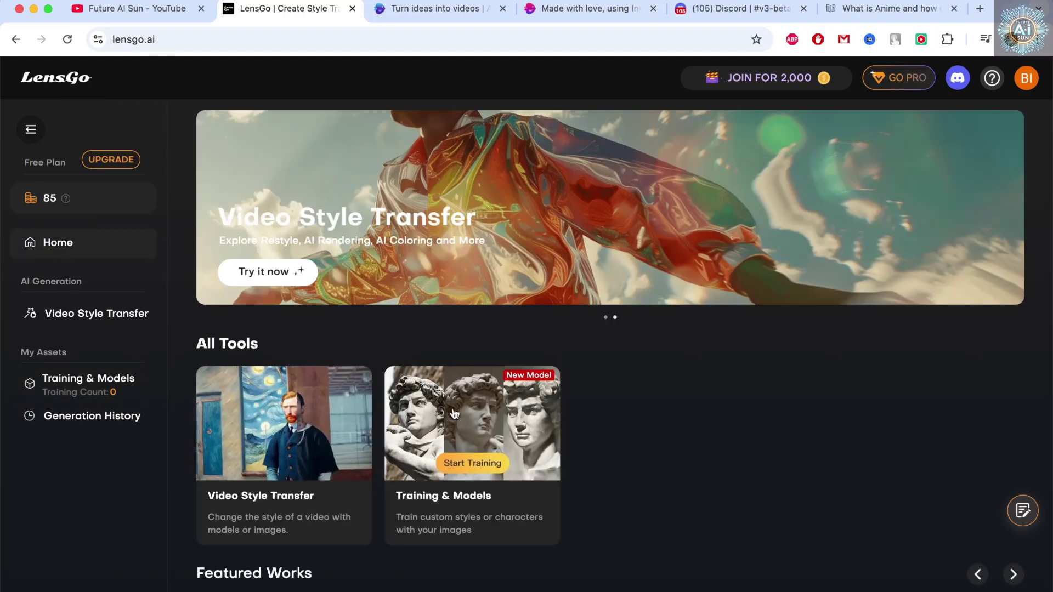
Scroll through the home page's Featured Works and Gallery, then open Video Style Transfer.
{"action": "scroll", "coordinate": [636, 408], "scroll_direction": "down", "scroll_amount": 3}
{"action": "scroll", "coordinate": [637, 408], "scroll_direction": "down", "scroll_amount": 1}
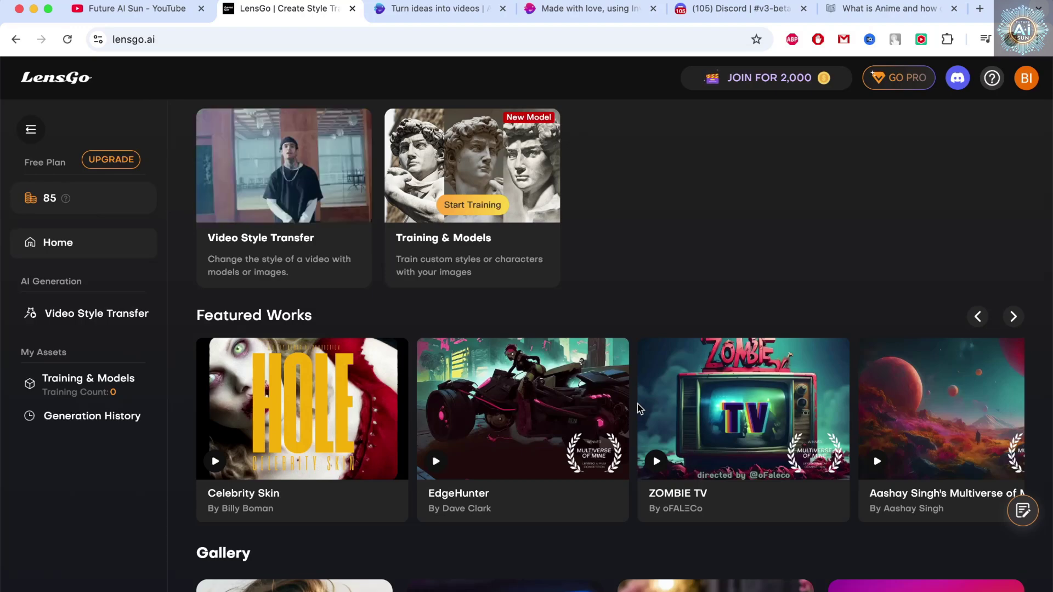
{"action": "scroll", "coordinate": [638, 408], "scroll_direction": "down", "scroll_amount": 3}
{"action": "scroll", "coordinate": [378, 451], "scroll_direction": "down", "scroll_amount": 5}
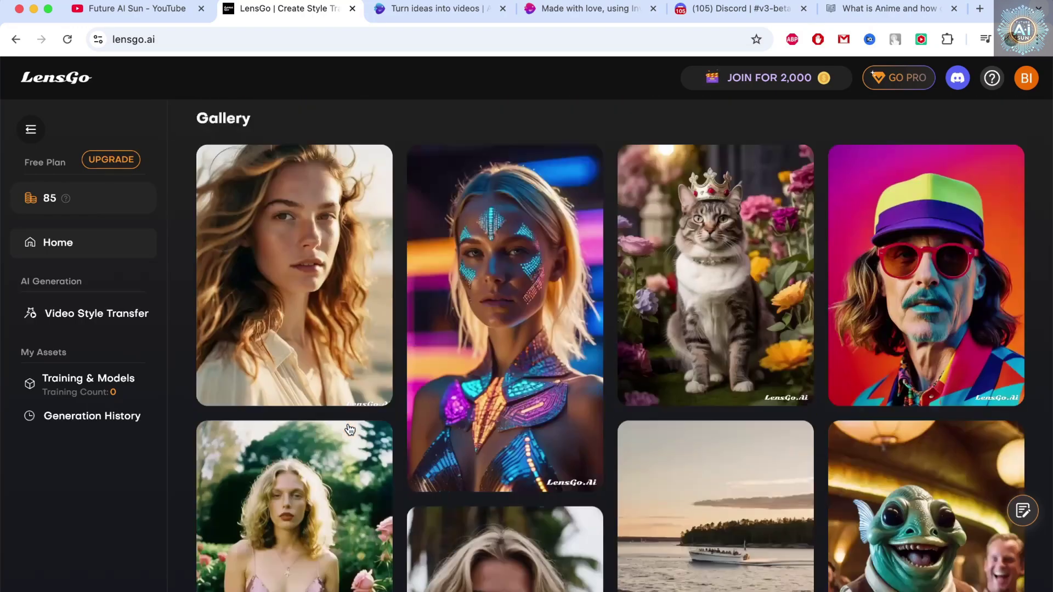
{"action": "scroll", "coordinate": [324, 344], "scroll_direction": "up", "scroll_amount": 2}
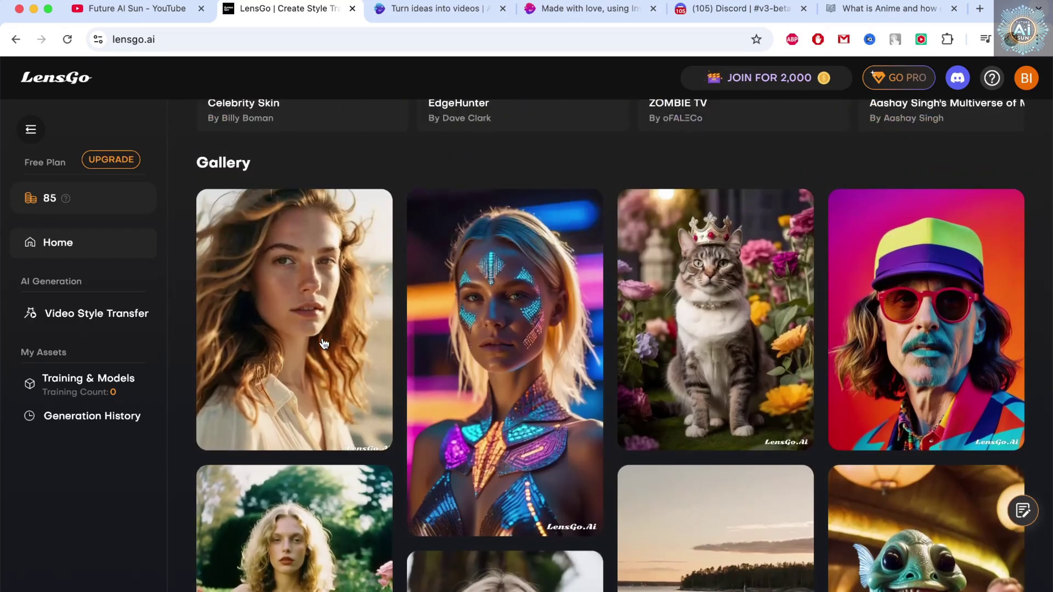
{"action": "scroll", "coordinate": [521, 345], "scroll_direction": "up", "scroll_amount": 2}
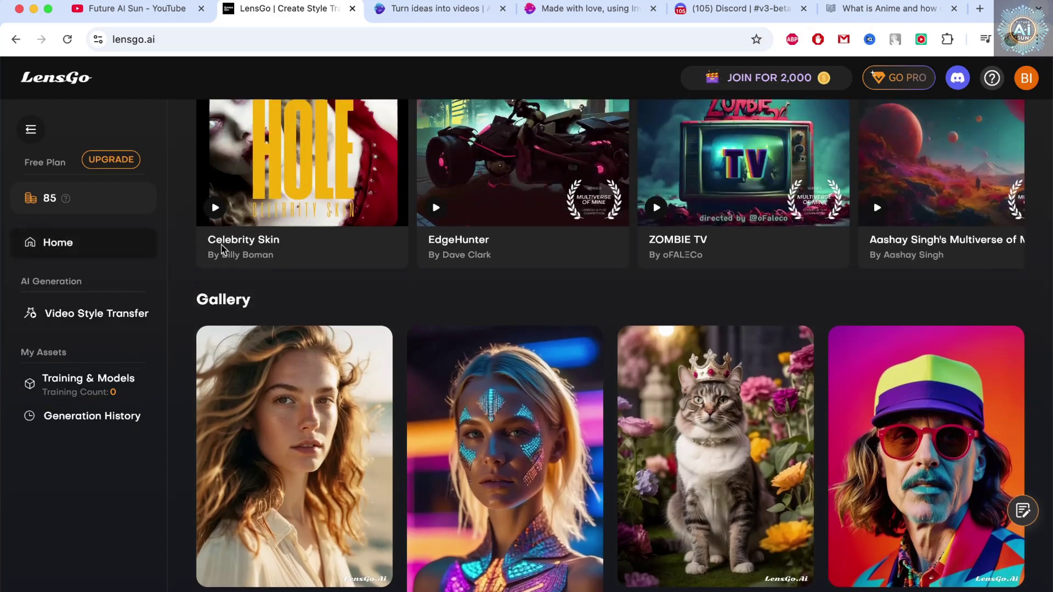
{"action": "scroll", "coordinate": [585, 283], "scroll_direction": "up", "scroll_amount": 8}
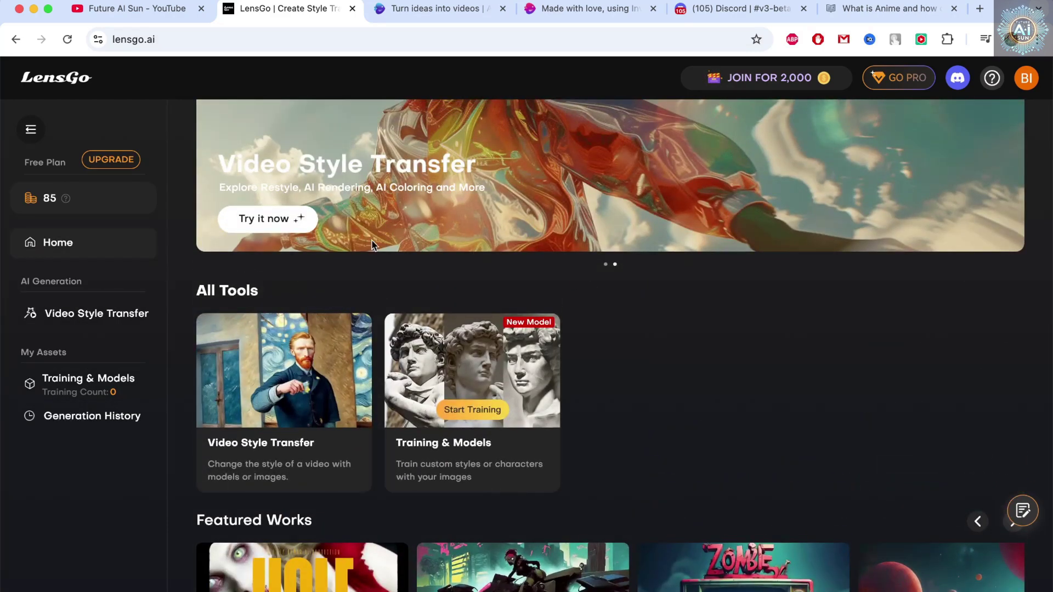
{"action": "left_click", "coordinate": [263, 386]}
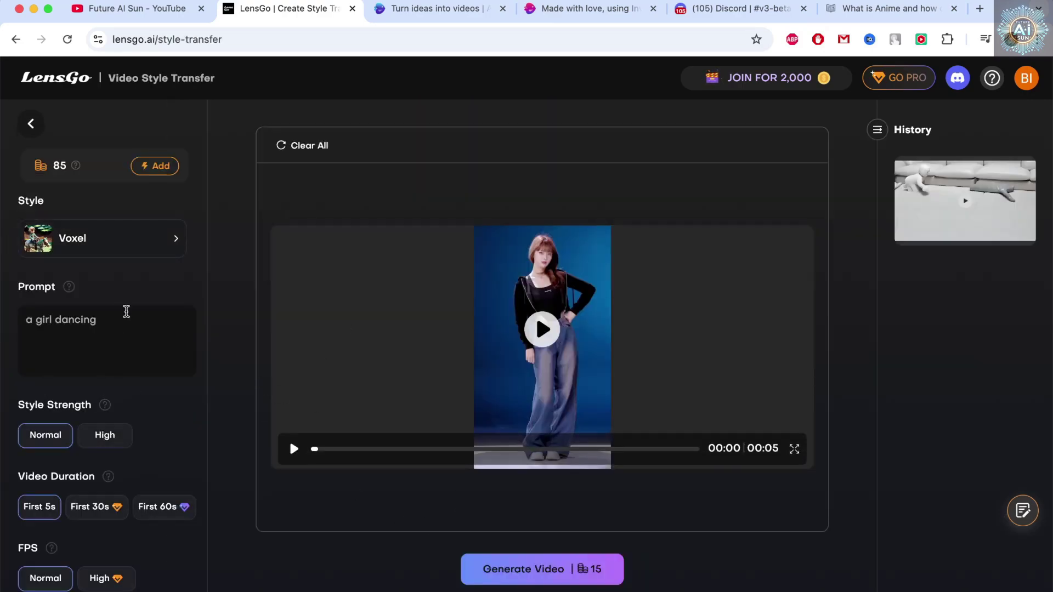
Look over the styles list keeping Voxel, return to the home page, then switch to the invideo tab.
{"action": "left_click", "coordinate": [169, 248]}
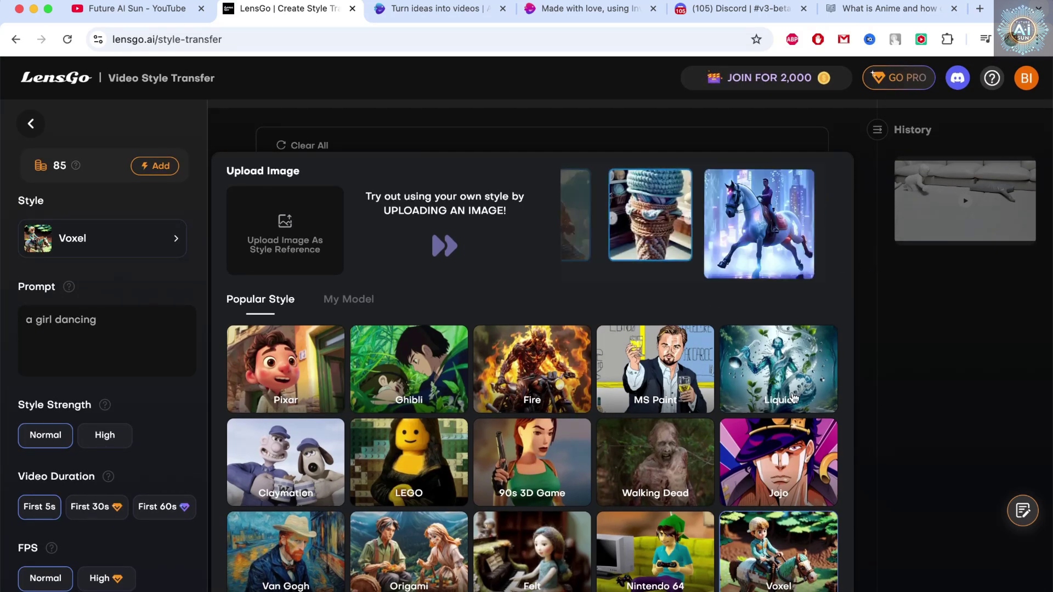
{"action": "left_click", "coordinate": [866, 413]}
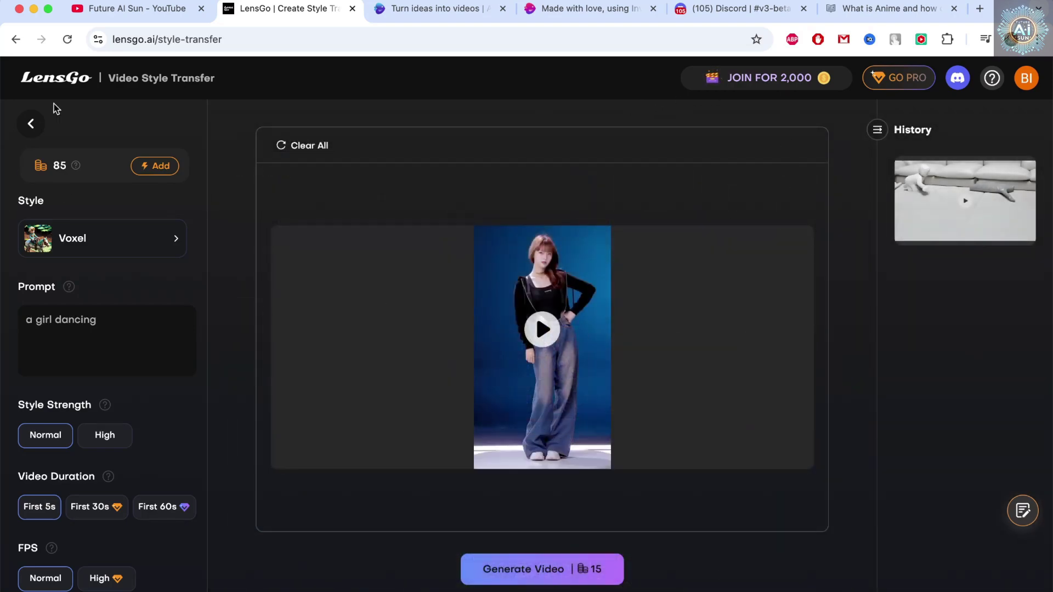
{"action": "left_click", "coordinate": [31, 125]}
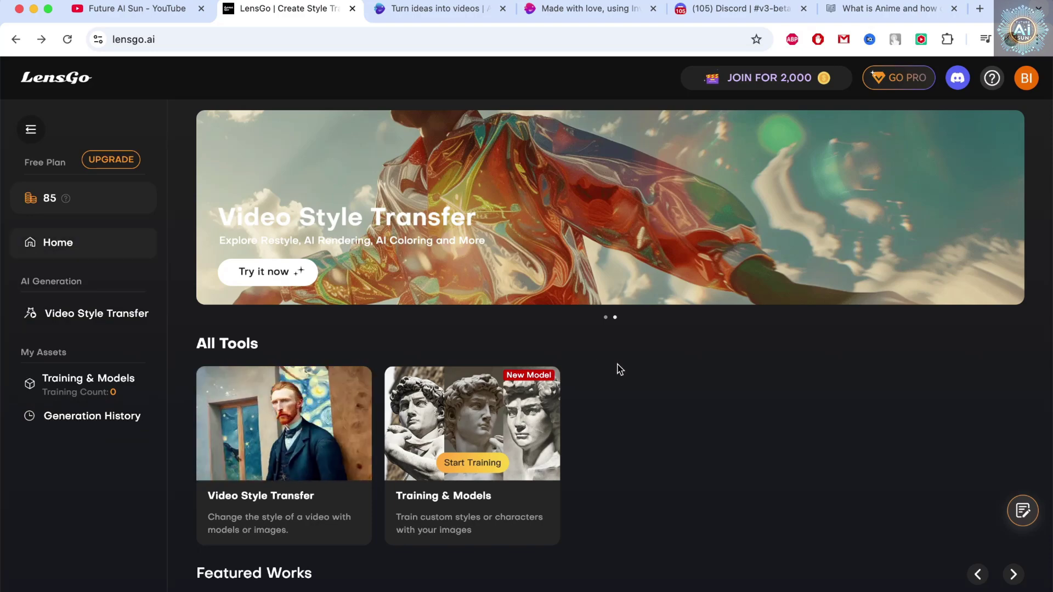
{"action": "scroll", "coordinate": [618, 368], "scroll_direction": "down", "scroll_amount": 4}
{"action": "scroll", "coordinate": [619, 368], "scroll_direction": "up", "scroll_amount": 4}
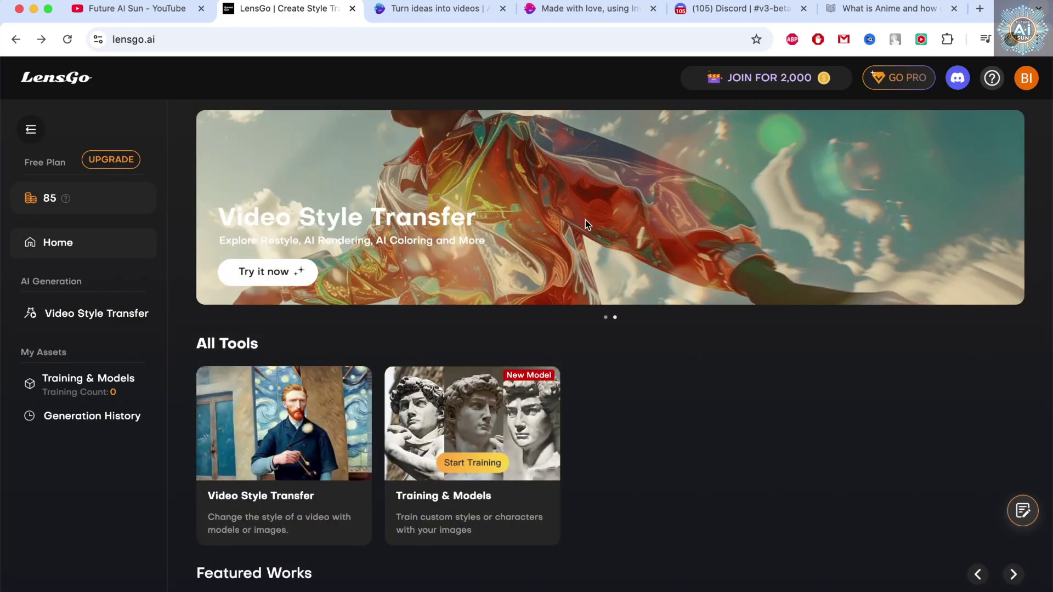
{"action": "left_click", "coordinate": [431, 11]}
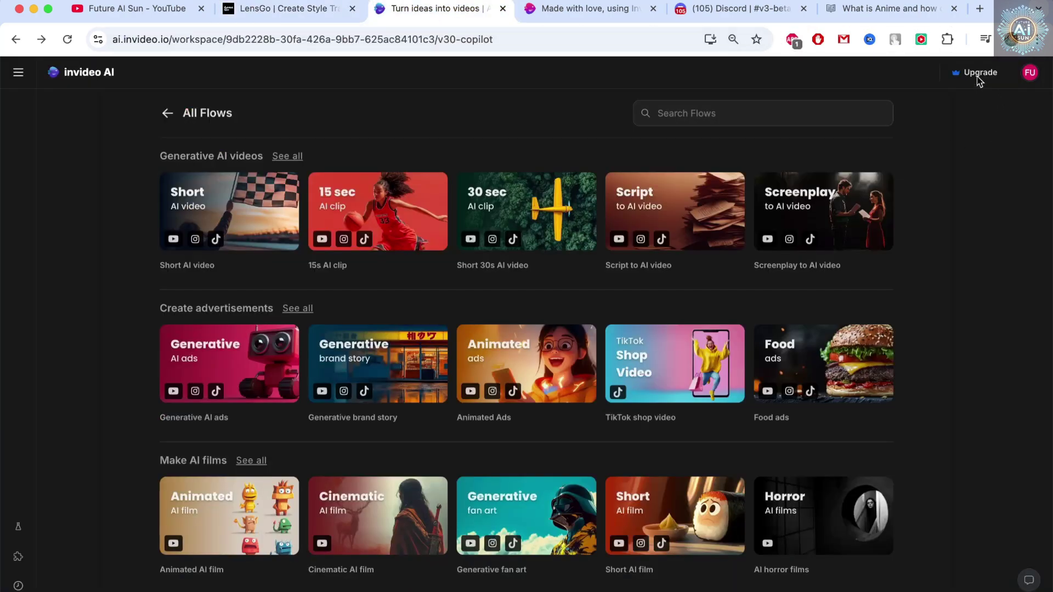
Raise the Generative plan's add-on credits from 15m to 135m ($1056/month), then close the pricing plans.
{"action": "left_click", "coordinate": [976, 75]}
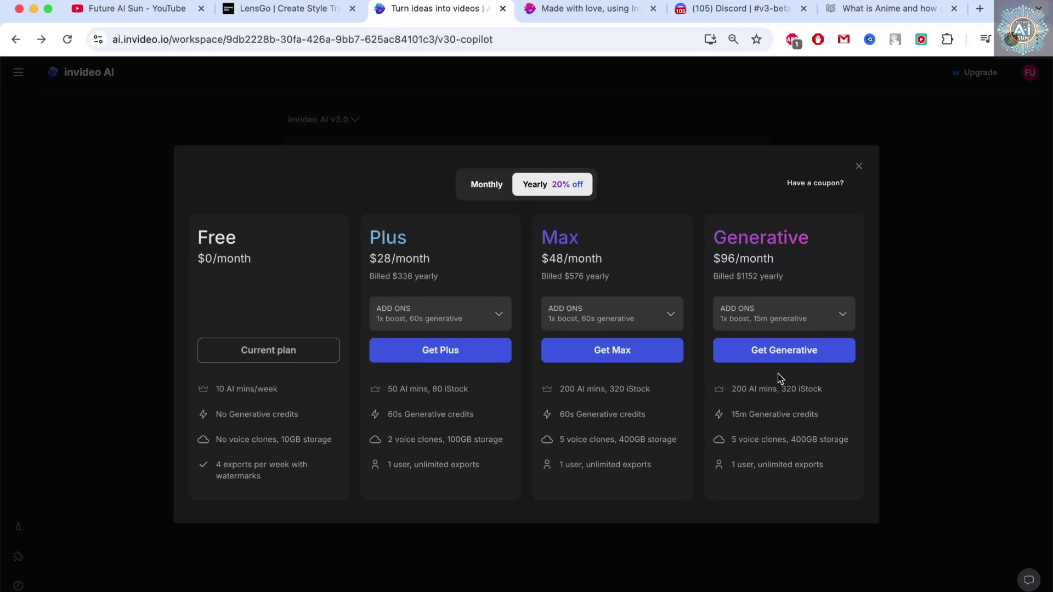
{"action": "left_click_drag", "start_coordinate": [731, 417], "coordinate": [819, 416]}
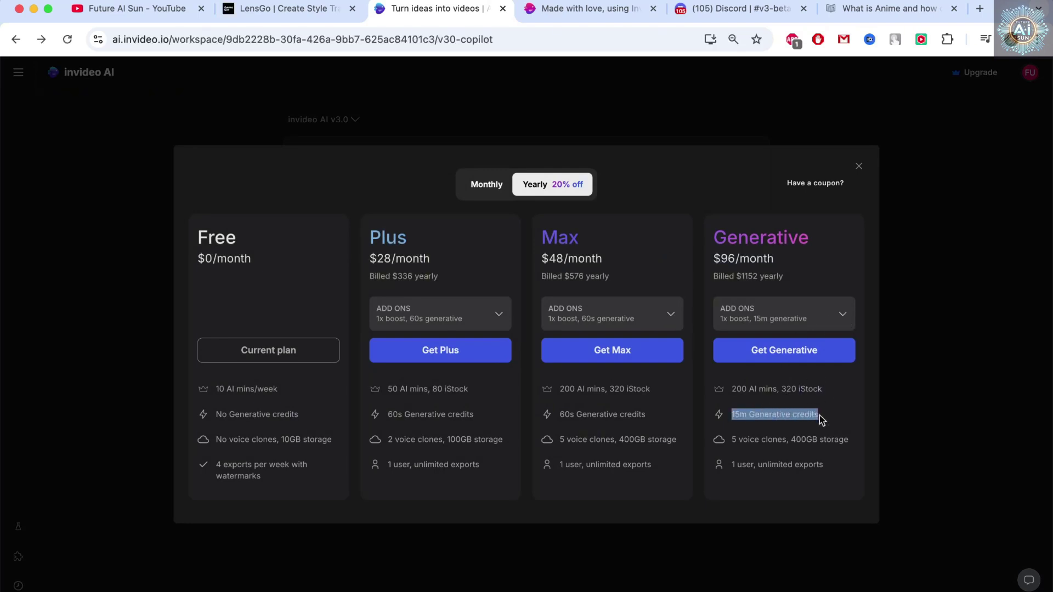
{"action": "left_click", "coordinate": [843, 323]}
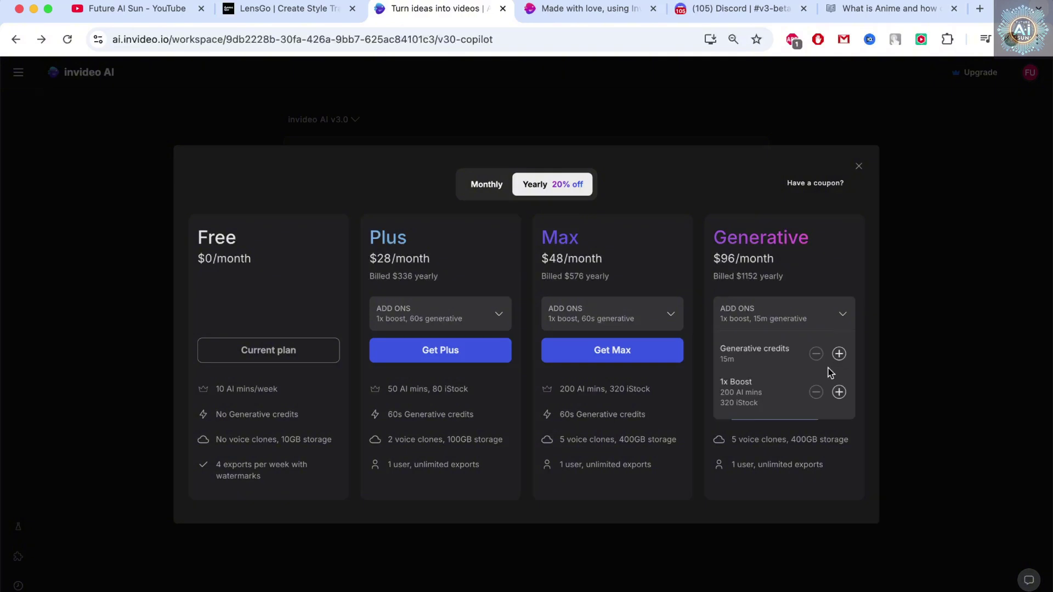
{"action": "left_click", "coordinate": [839, 354]}
{"action": "left_click", "coordinate": [839, 354]}
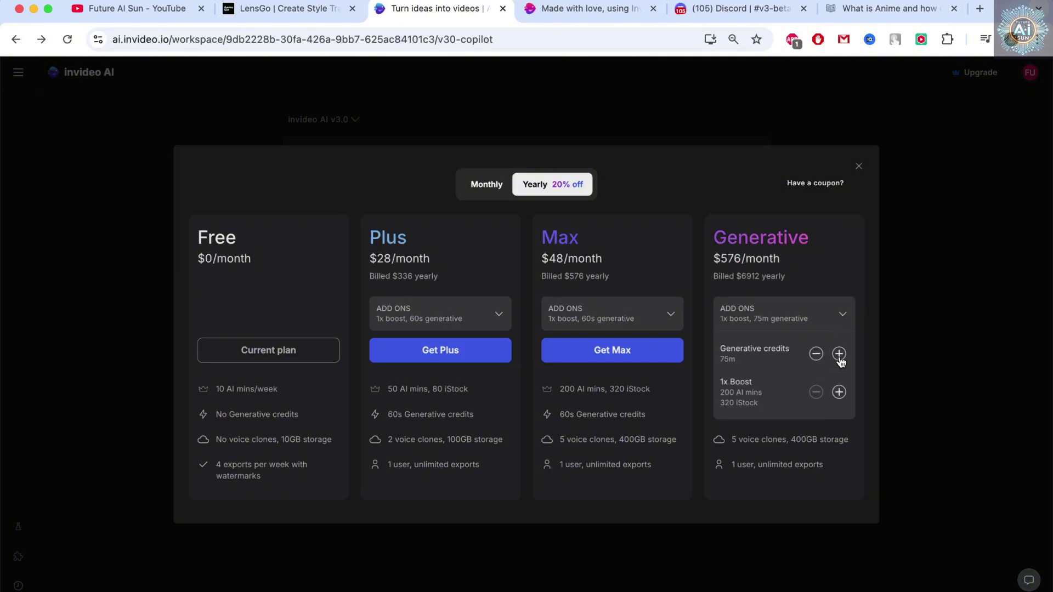
{"action": "left_click", "coordinate": [839, 355]}
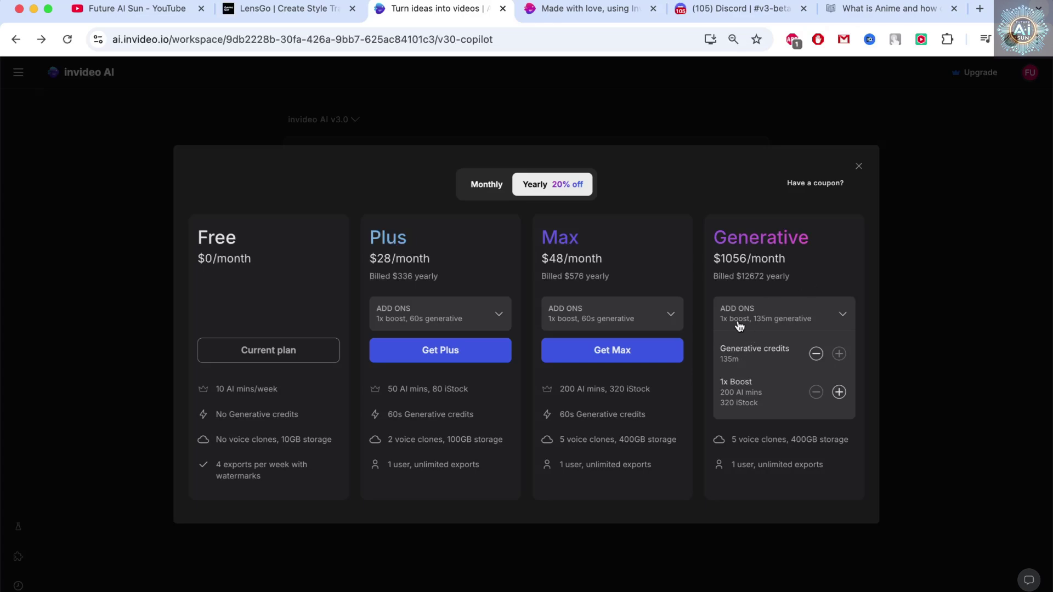
{"action": "left_click", "coordinate": [859, 168]}
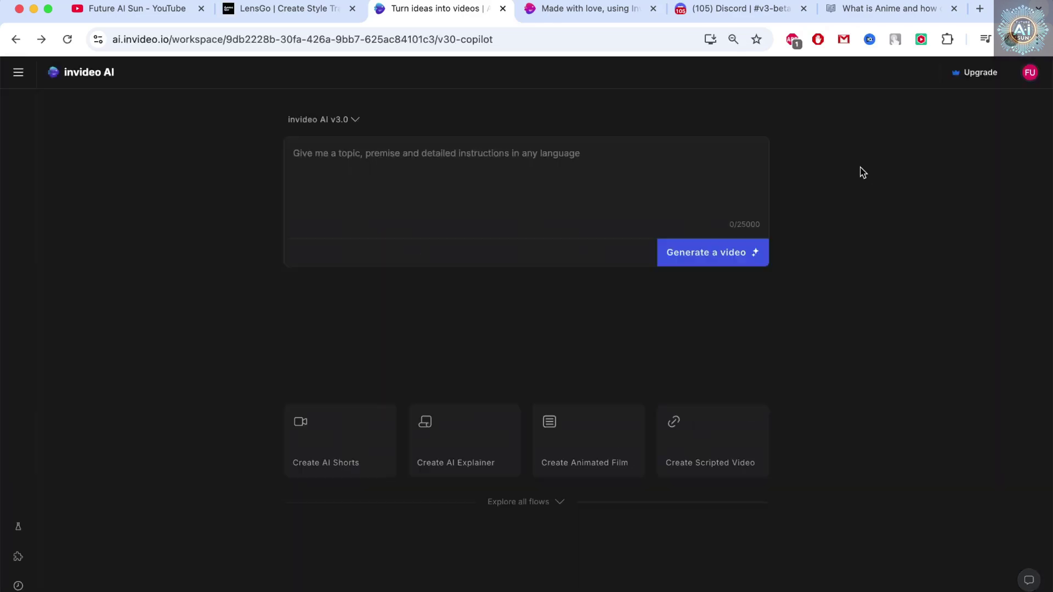
Show all flows and preview the Animated Ads setup, checking durations and keeping 30 seconds.
{"action": "left_click", "coordinate": [526, 504]}
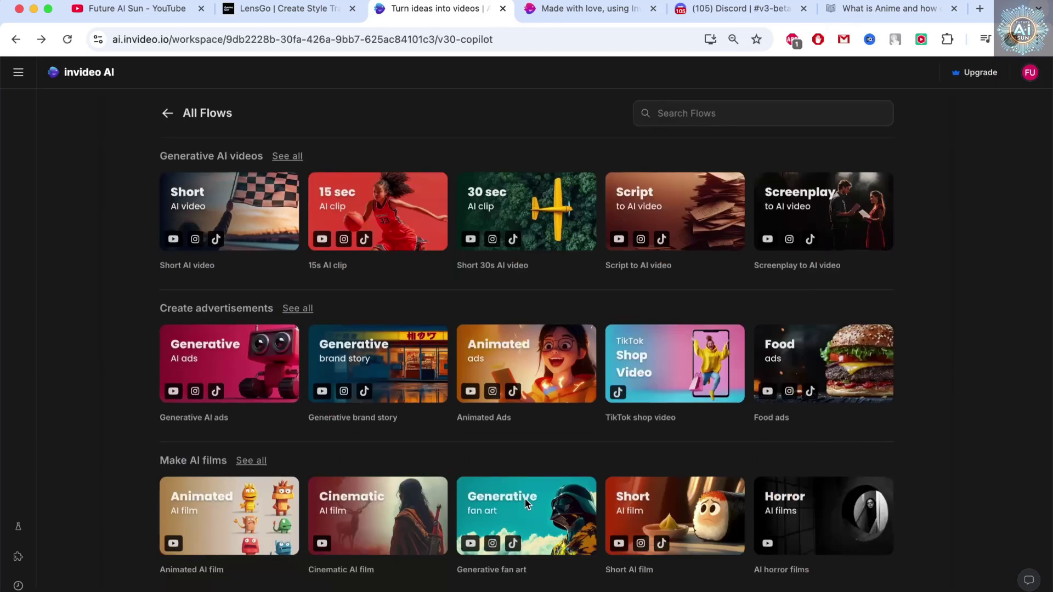
{"action": "scroll", "coordinate": [543, 362], "scroll_direction": "down", "scroll_amount": 1}
{"action": "left_click", "coordinate": [527, 350]}
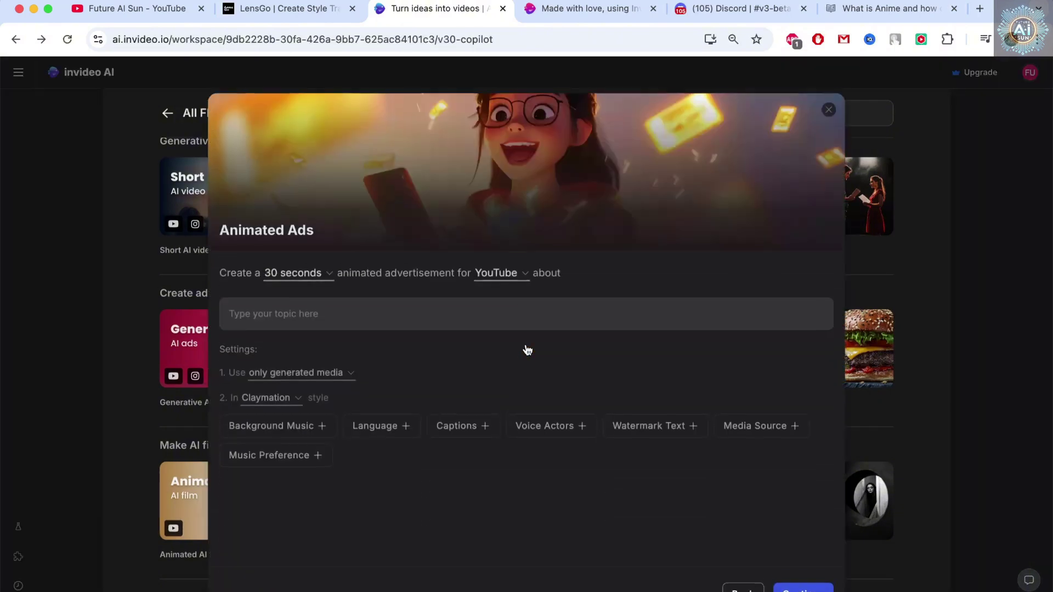
{"action": "left_click", "coordinate": [315, 273]}
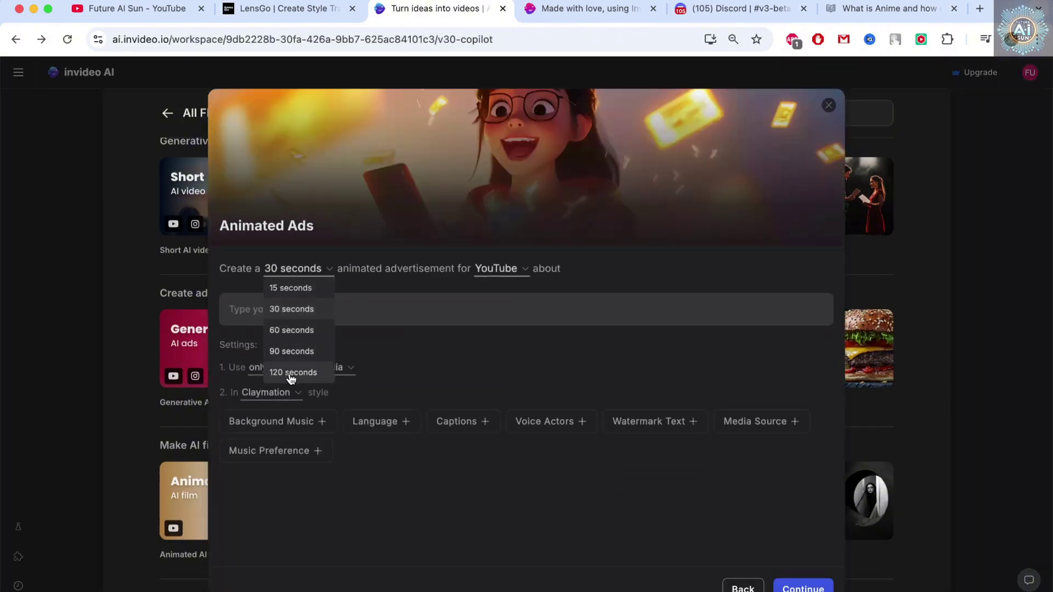
{"action": "left_click", "coordinate": [491, 393]}
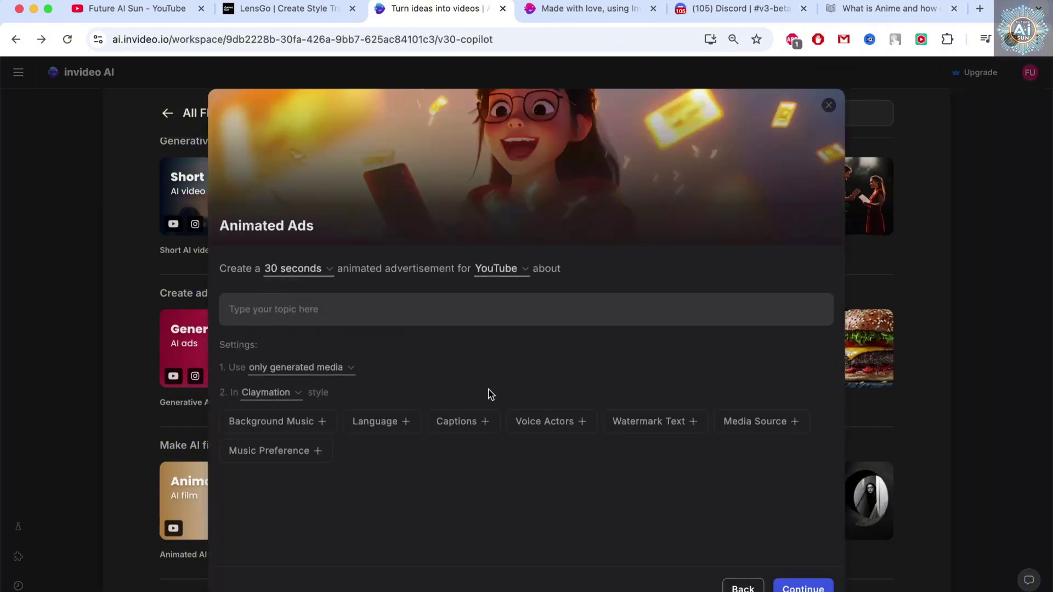
{"action": "left_click", "coordinate": [827, 105]}
Preview the Cinematic AI film setup, then switch to the anime-styles help article.
{"action": "scroll", "coordinate": [573, 388], "scroll_direction": "down", "scroll_amount": 3}
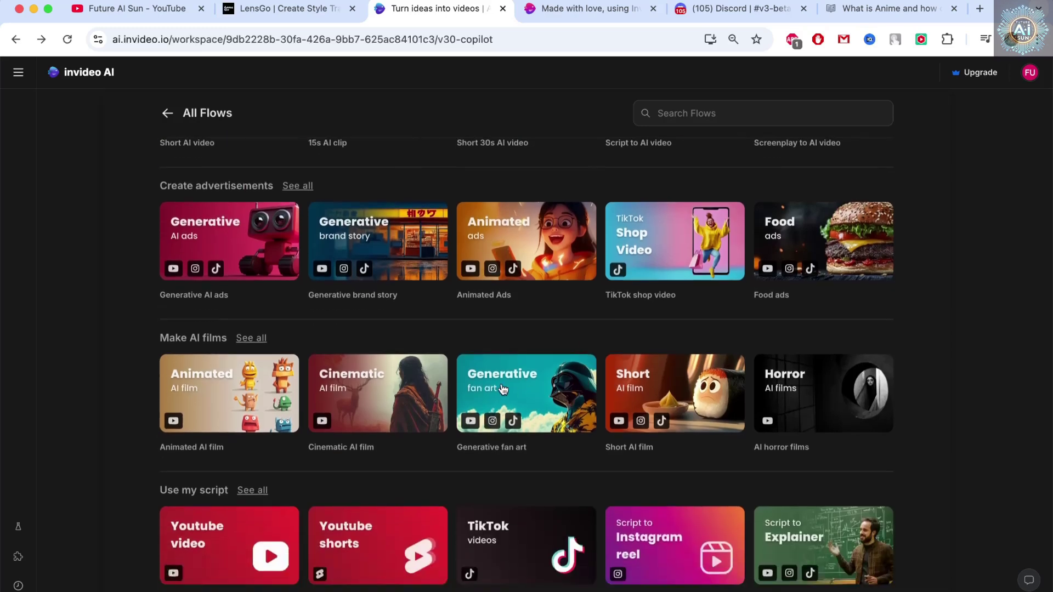
{"action": "left_click", "coordinate": [358, 397]}
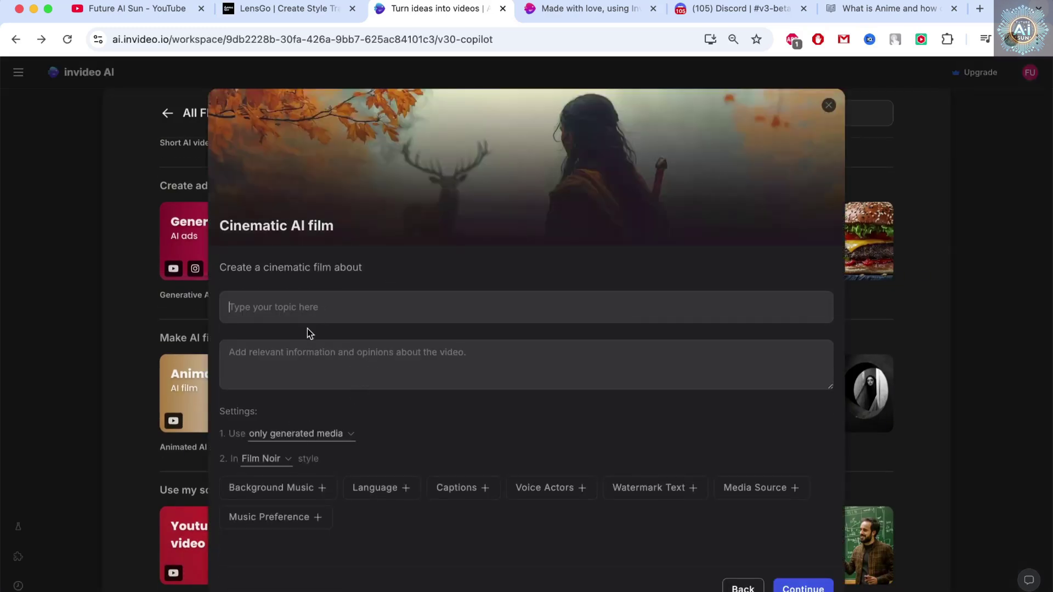
{"action": "left_click", "coordinate": [828, 106]}
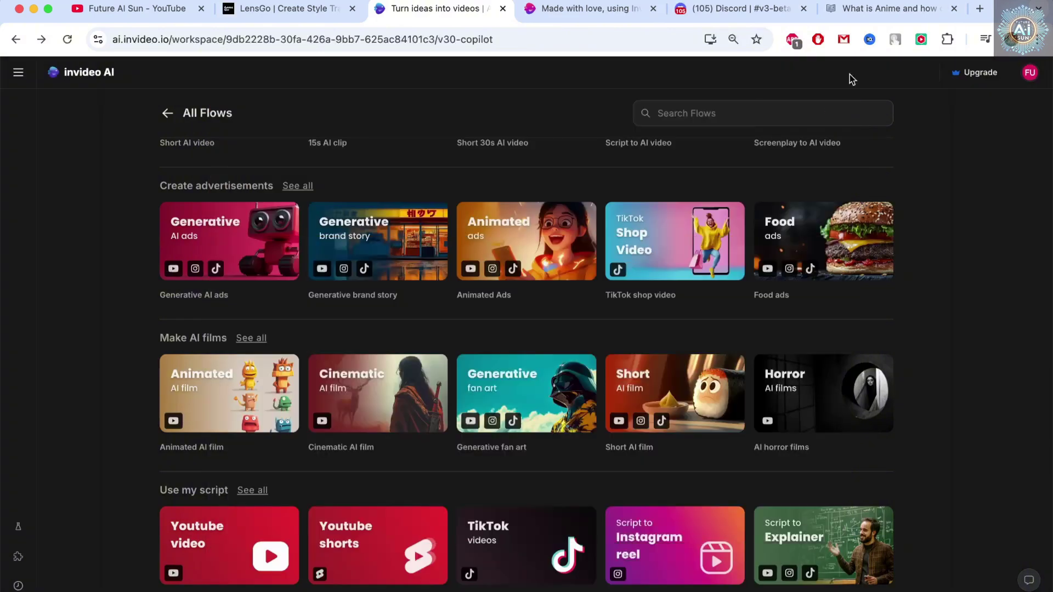
{"action": "left_click", "coordinate": [864, 12]}
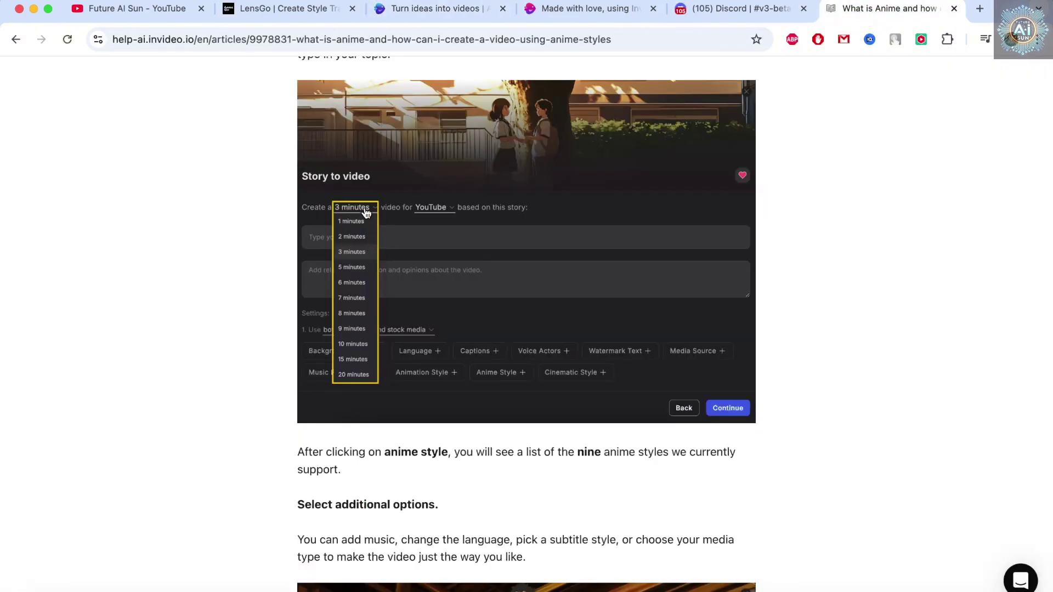
Read through the 'What is Anime' help article, then return to the LensGo home page.
{"action": "scroll", "coordinate": [366, 212], "scroll_direction": "up", "scroll_amount": 5}
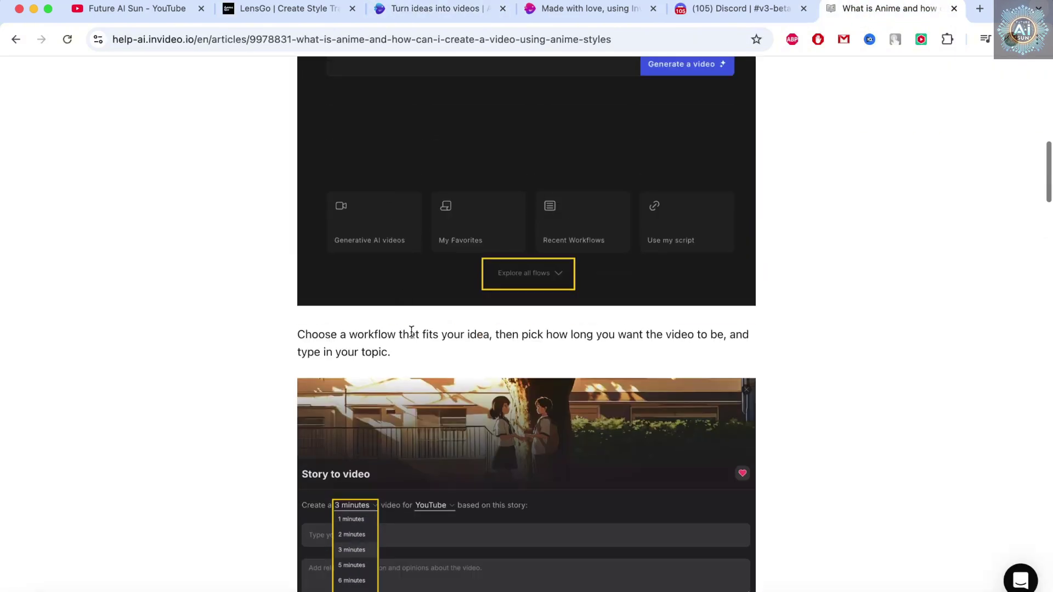
{"action": "scroll", "coordinate": [412, 331], "scroll_direction": "up", "scroll_amount": 5}
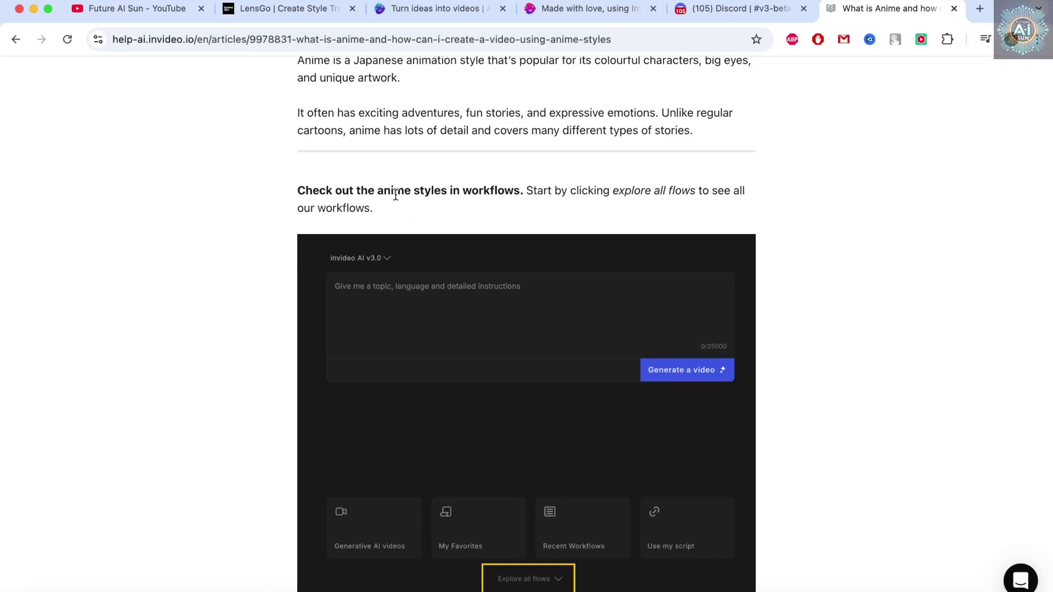
{"action": "scroll", "coordinate": [470, 249], "scroll_direction": "down", "scroll_amount": 7}
{"action": "scroll", "coordinate": [349, 419], "scroll_direction": "down", "scroll_amount": 2}
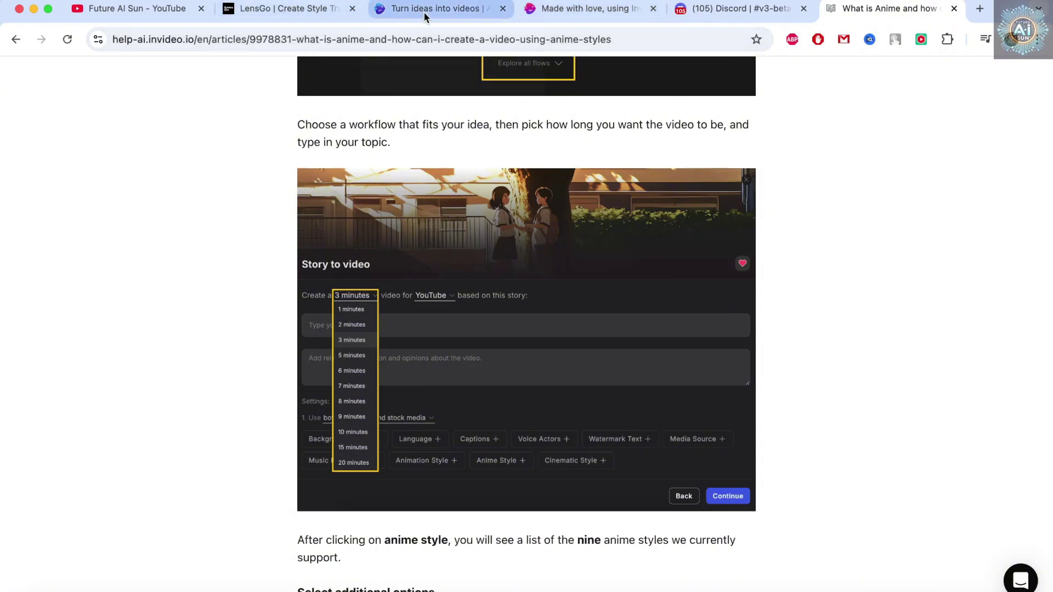
{"action": "left_click", "coordinate": [299, 14]}
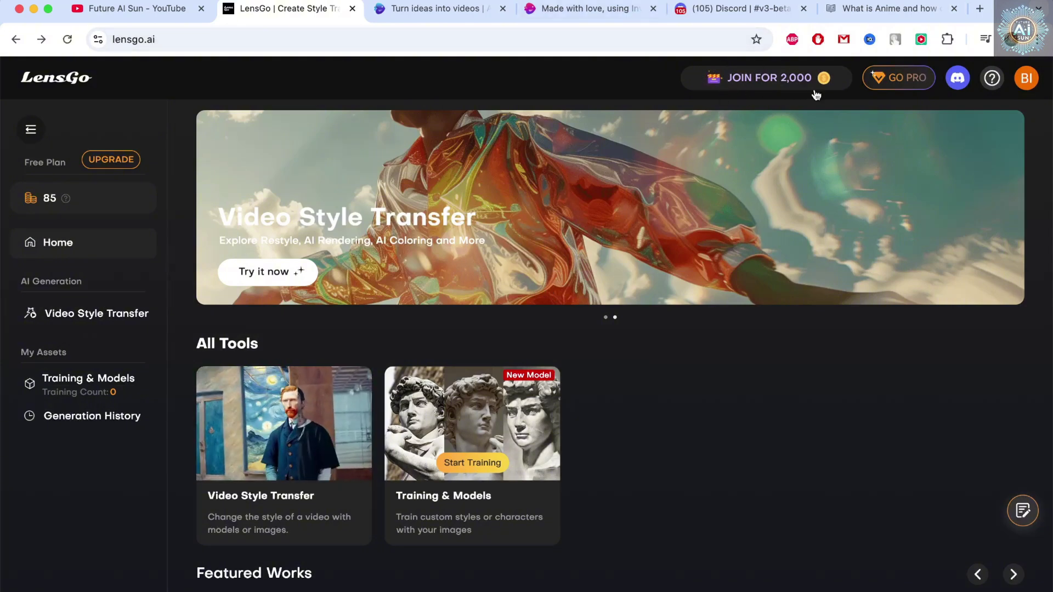
{"action": "left_click", "coordinate": [594, 12]}
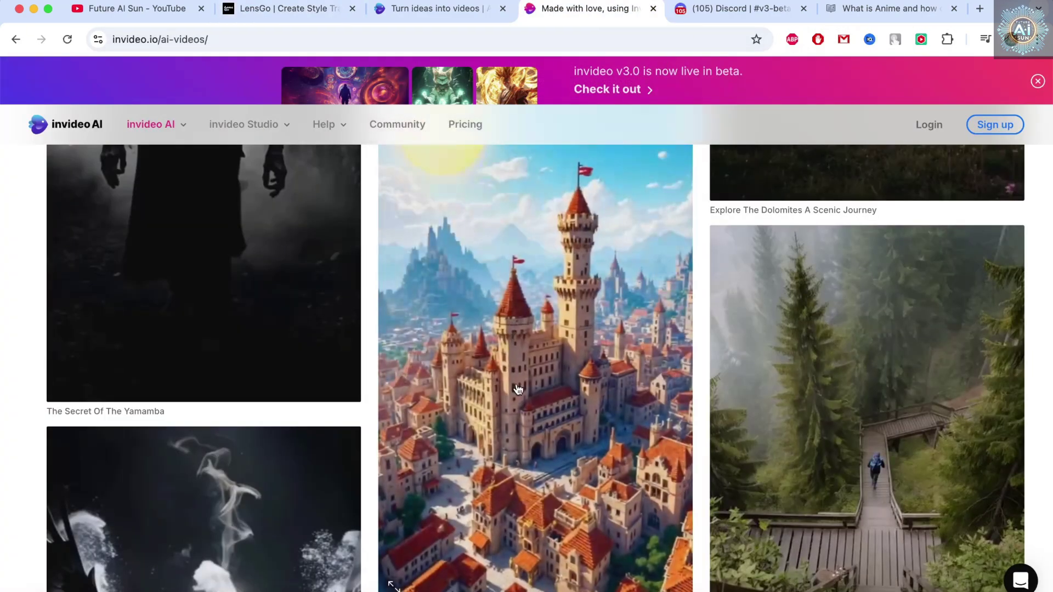
{"action": "scroll", "coordinate": [517, 389], "scroll_direction": "down", "scroll_amount": 10}
{"action": "scroll", "coordinate": [543, 394], "scroll_direction": "up", "scroll_amount": 5}
{"action": "scroll", "coordinate": [556, 404], "scroll_direction": "down", "scroll_amount": 5}
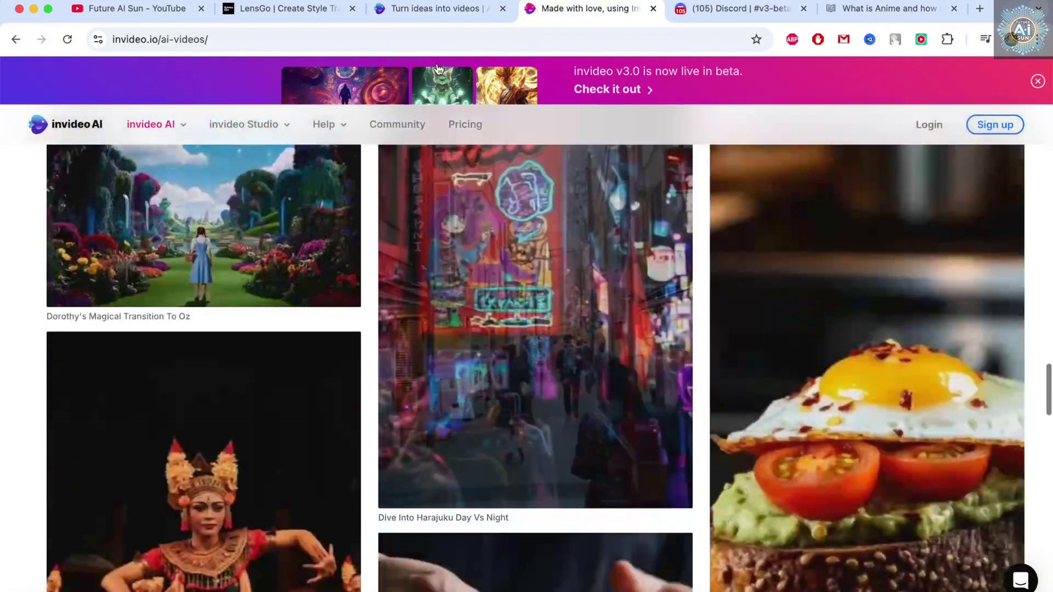
{"action": "left_click", "coordinate": [427, 20]}
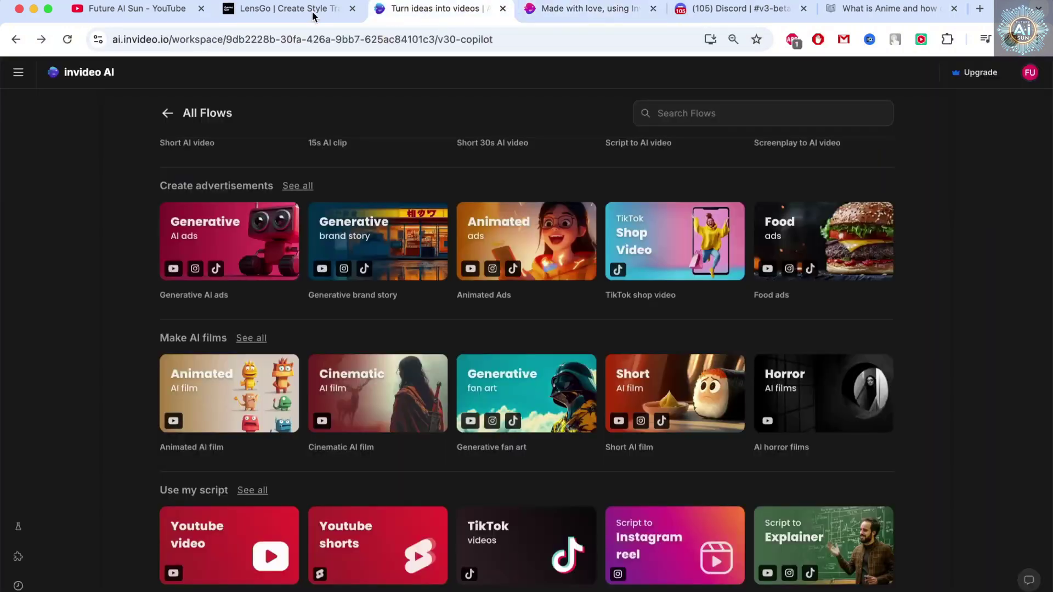
{"action": "left_click", "coordinate": [277, 9]}
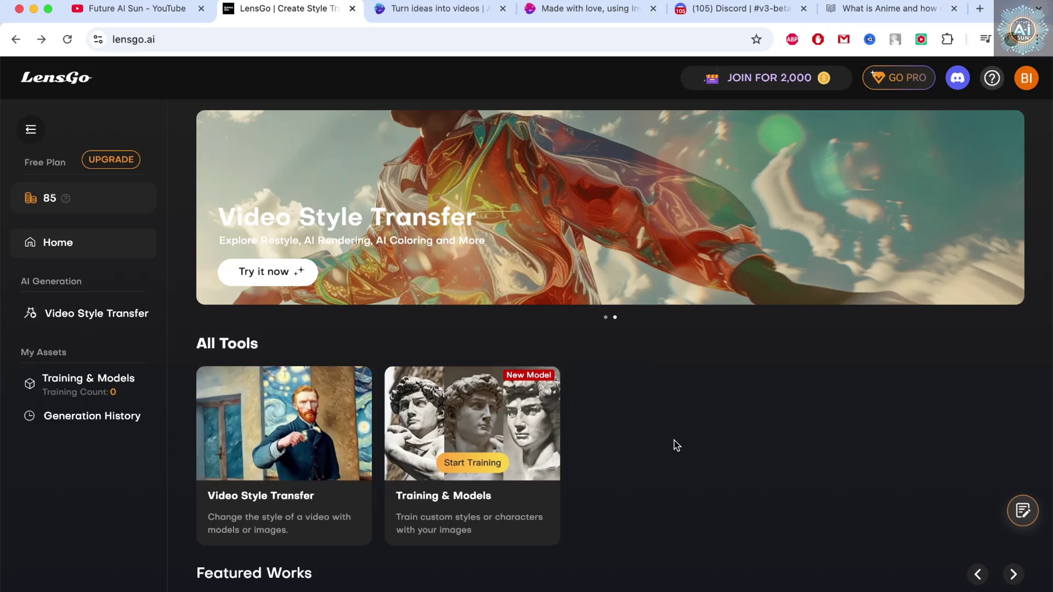
{"action": "left_click", "coordinate": [142, 10]}
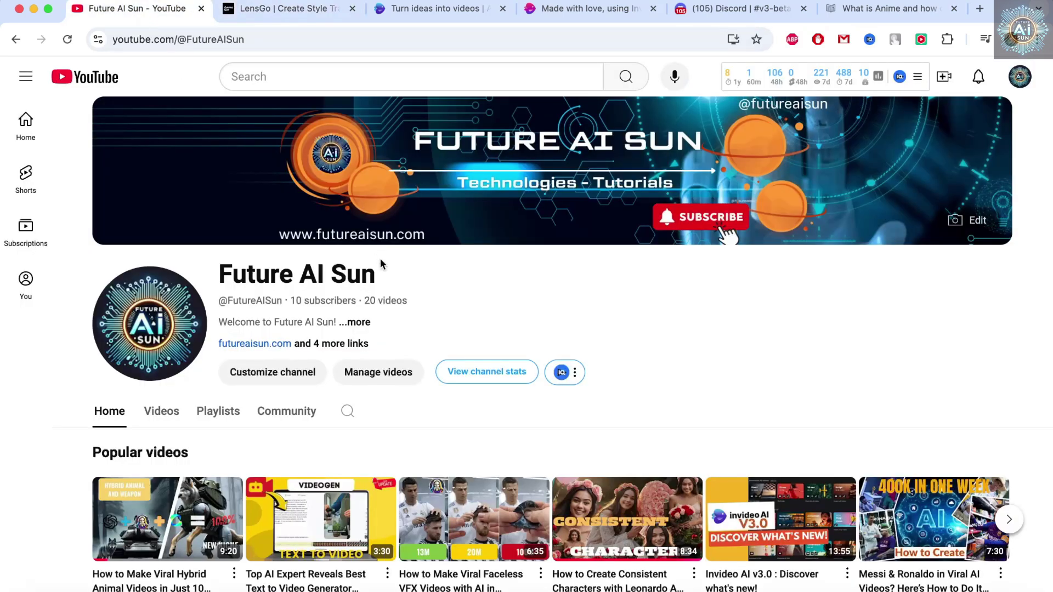
{"action": "left_click", "coordinate": [407, 15]}
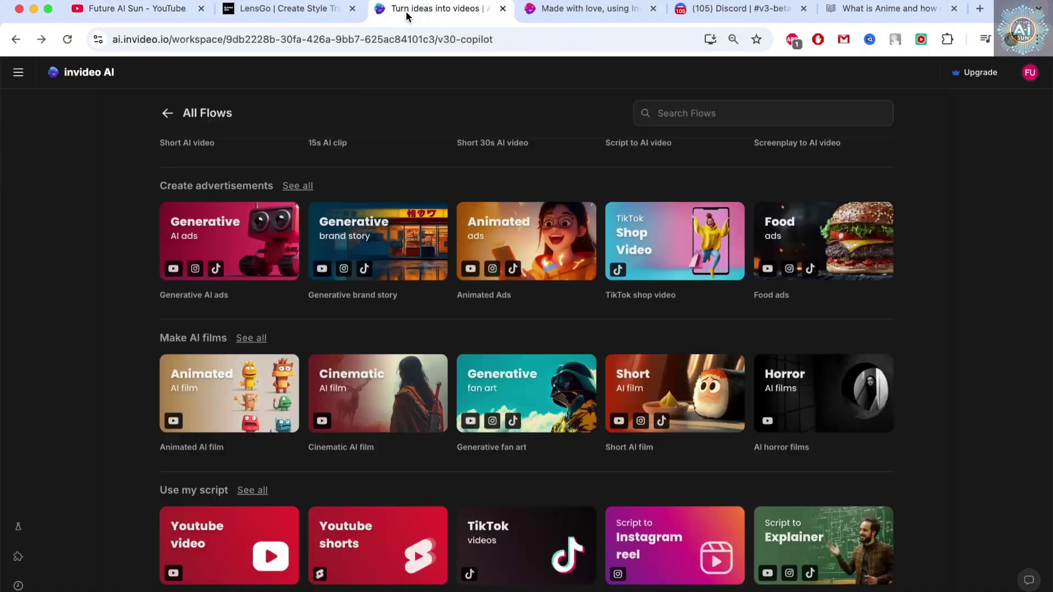
{"action": "left_click", "coordinate": [286, 16]}
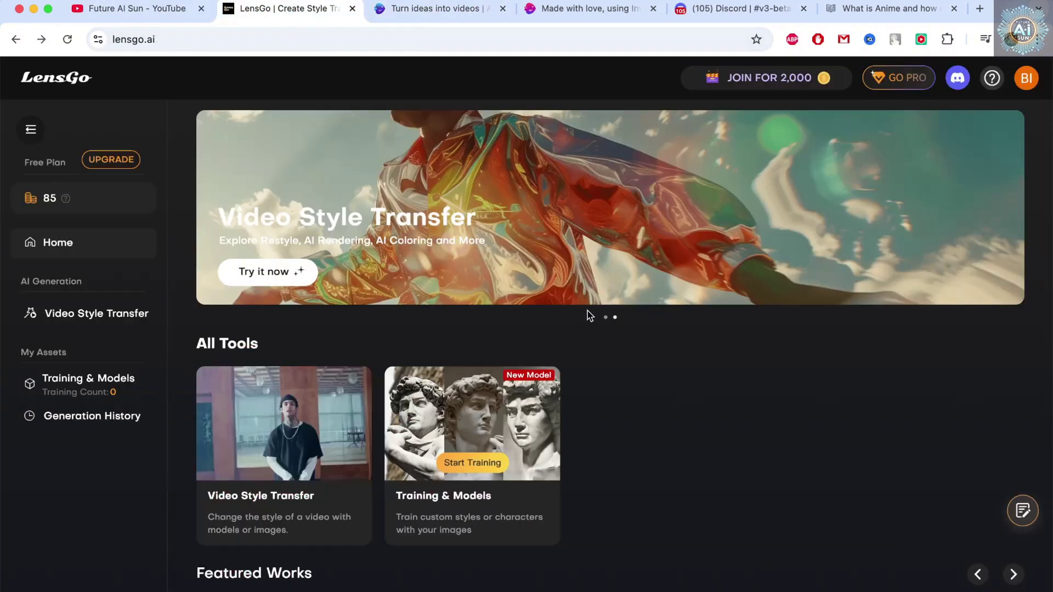
{"action": "left_click", "coordinate": [134, 18]}
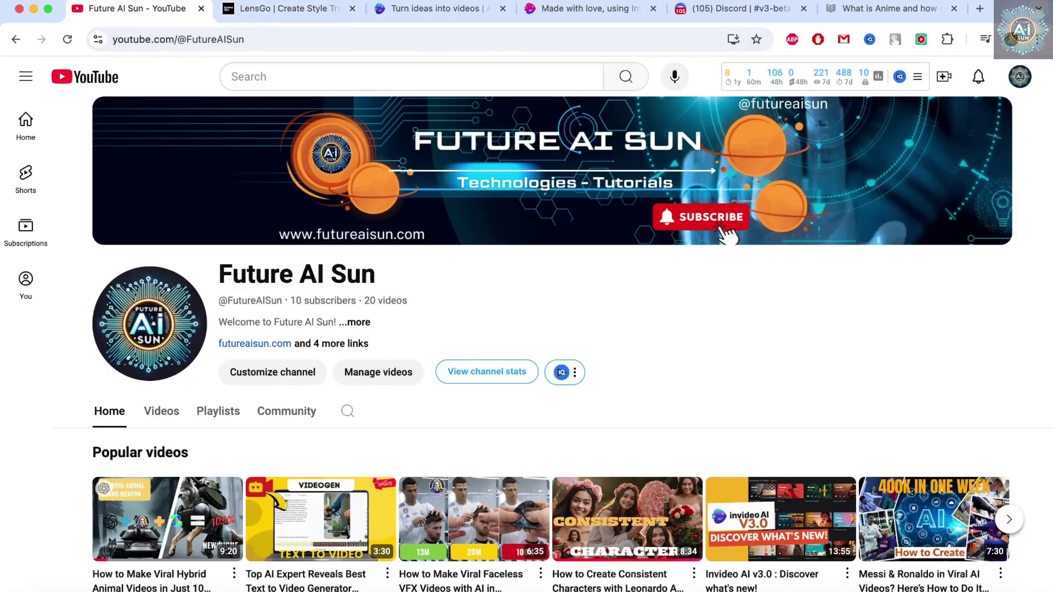
{"action": "left_click", "coordinate": [270, 10]}
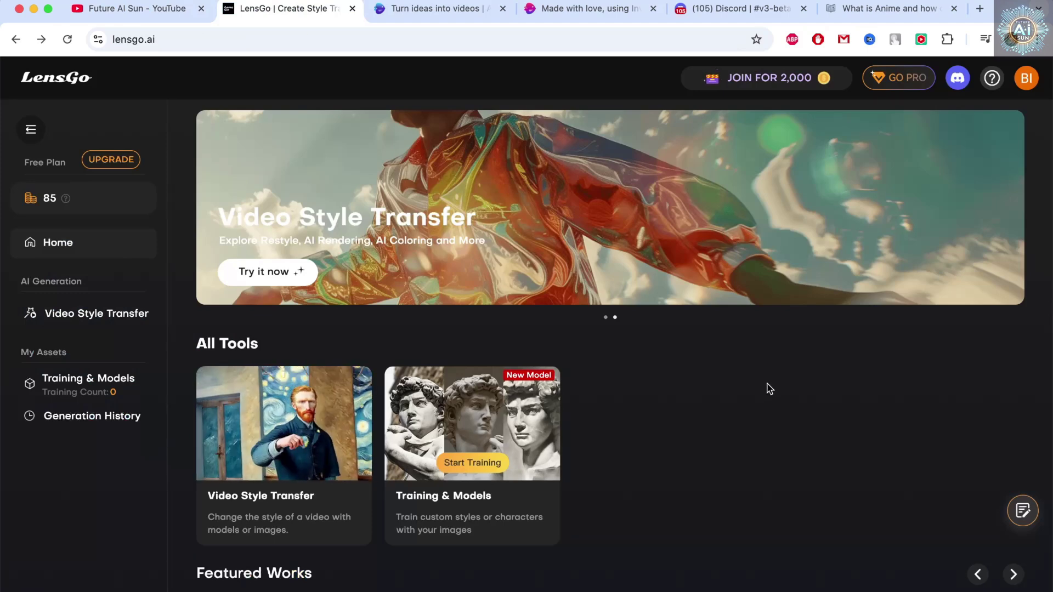